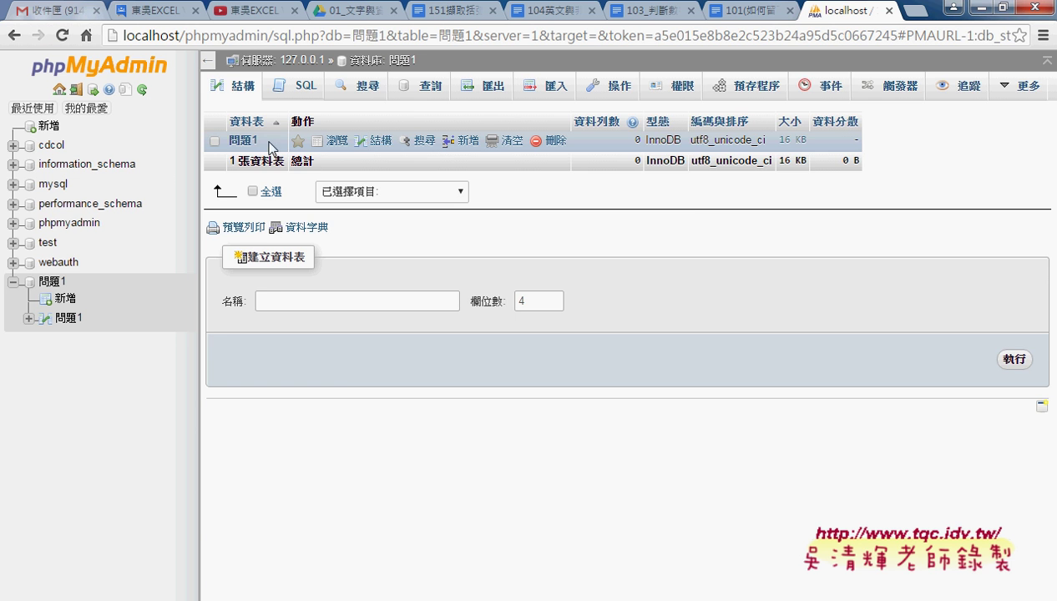
Browse the 問題1 table to confirm it has no rows, then reload and return to the 問題1 database's table list.
click(256, 146)
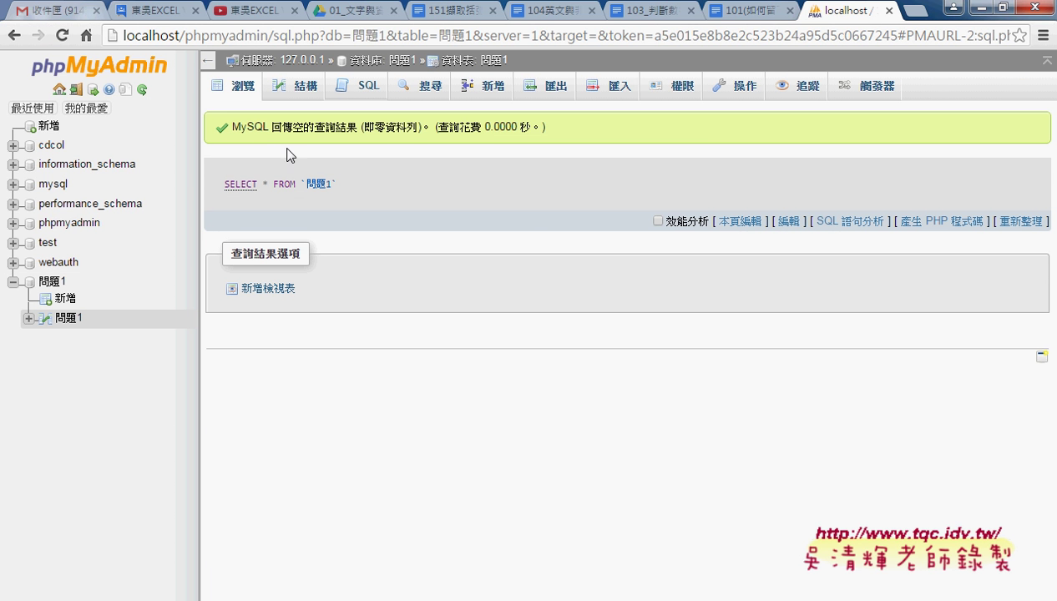
click(294, 92)
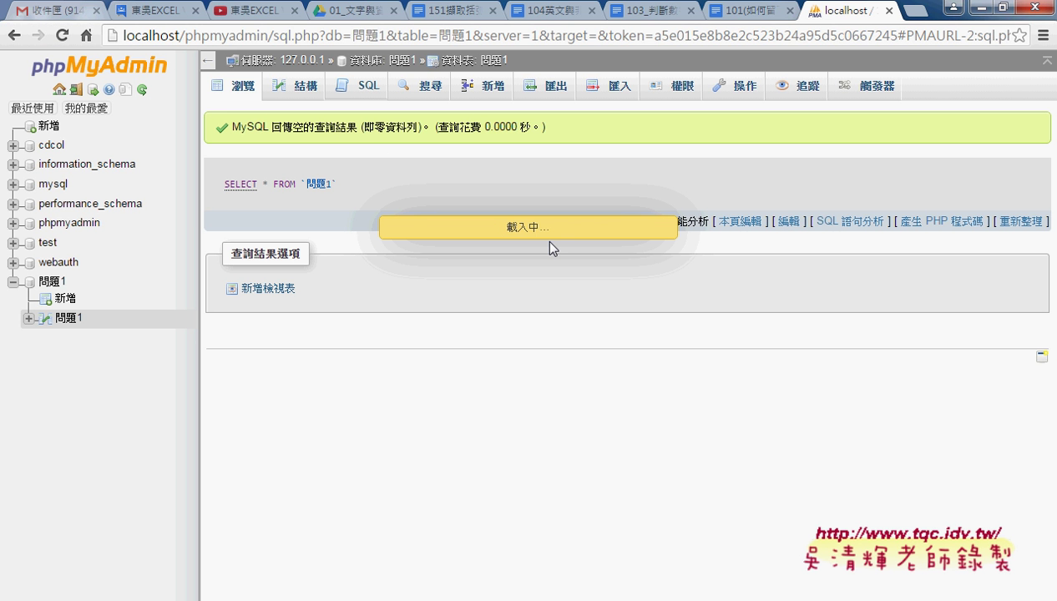
click(61, 36)
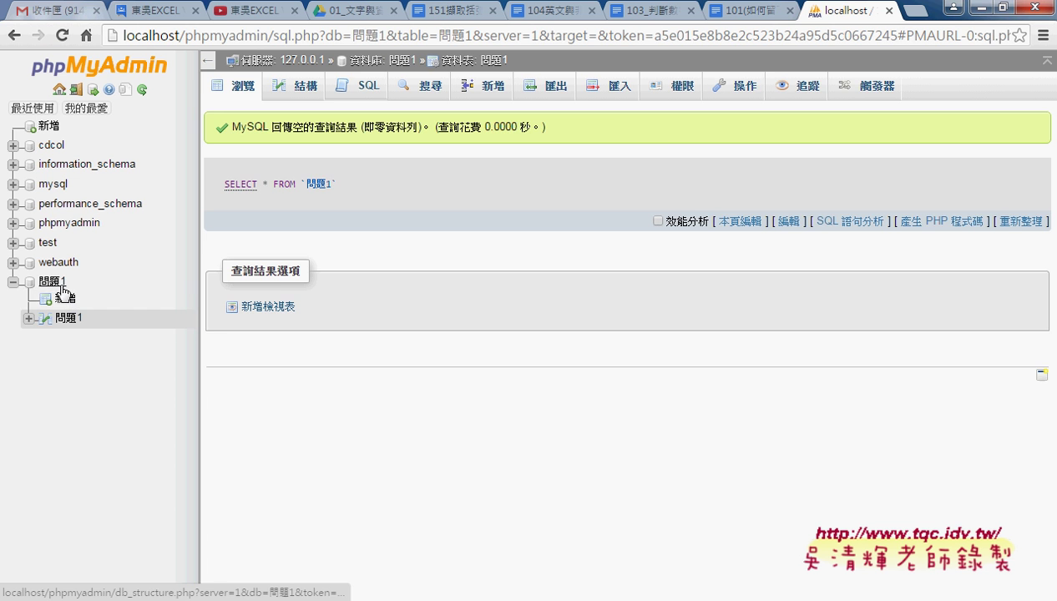
click(215, 141)
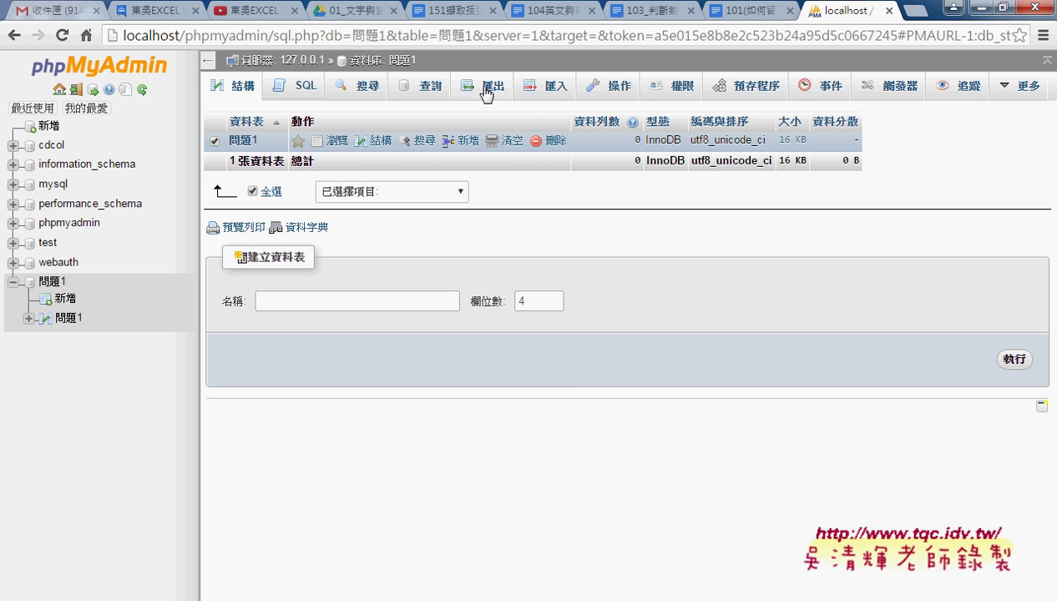
Drop the 問題1 table, confirm the deletion, and refresh the now-empty 問題1 database.
click(551, 142)
click(571, 359)
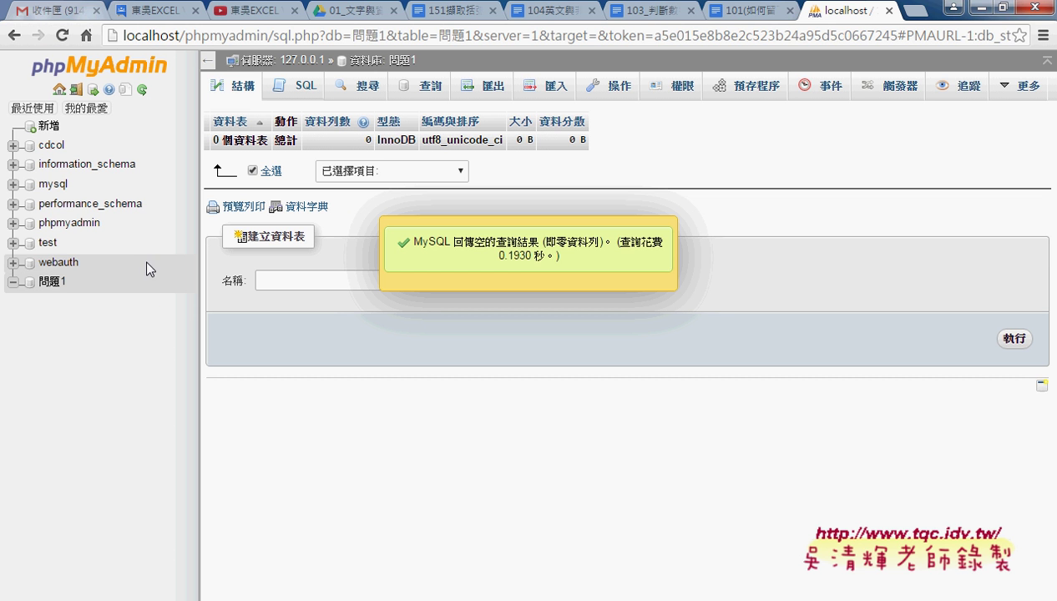
click(48, 283)
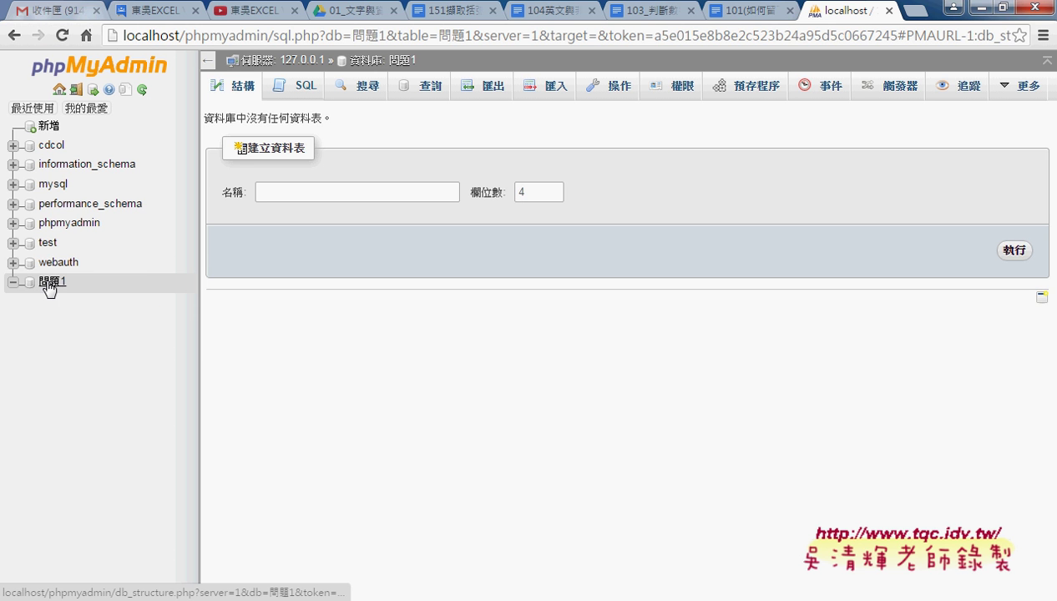
Name the new table 問題1 and generate a layout with 5 columns.
click(282, 194)
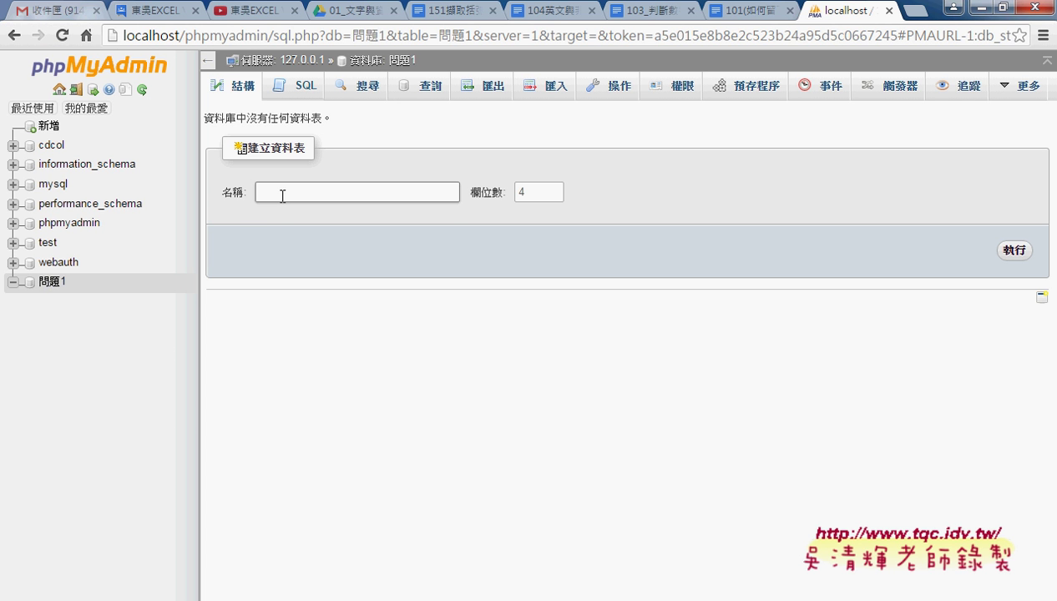
click(280, 216)
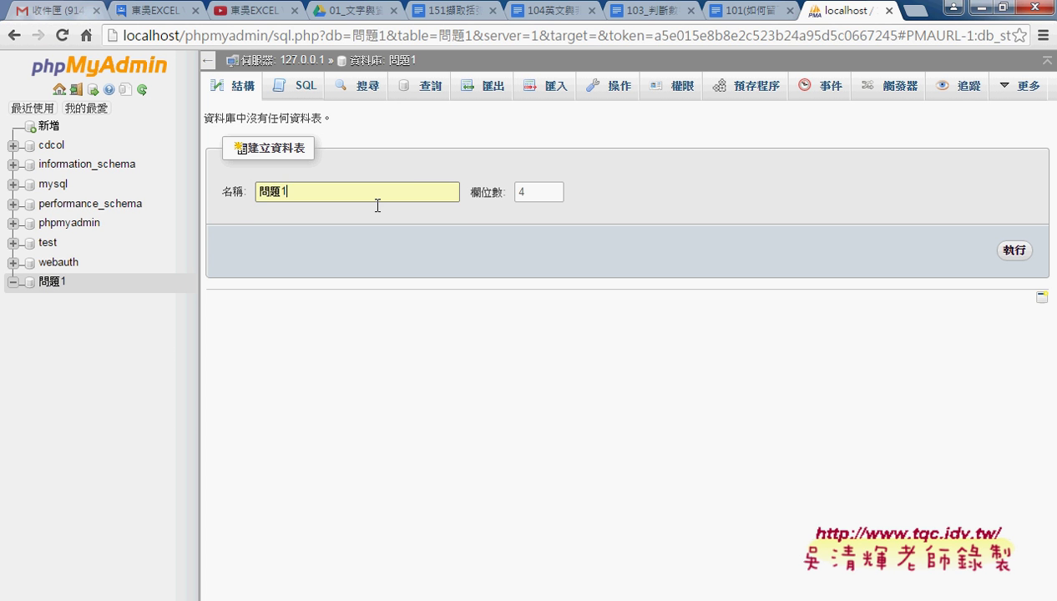
double_click(553, 191)
text(5)
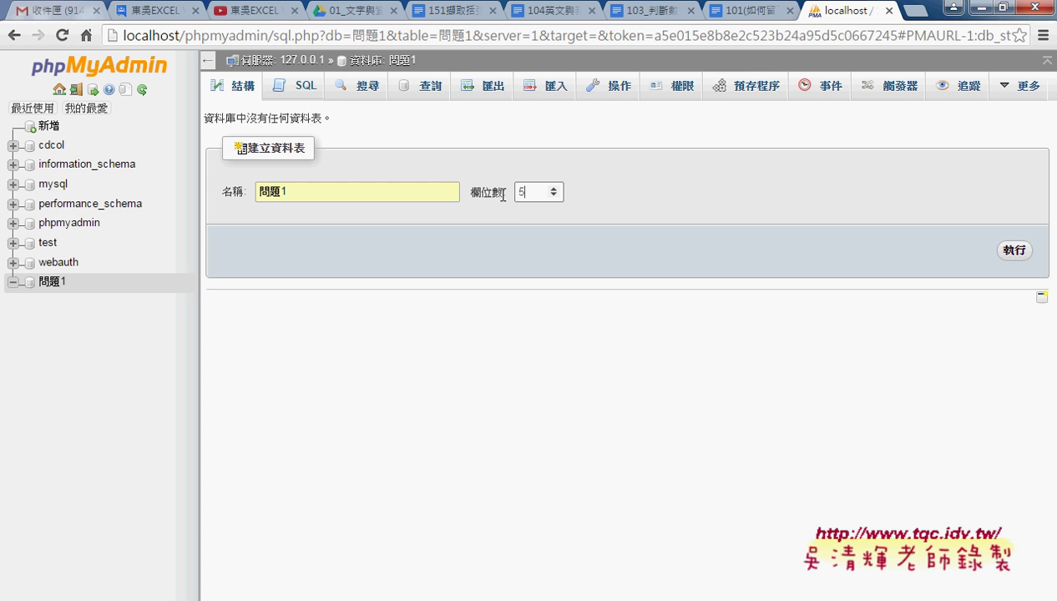
click(1012, 250)
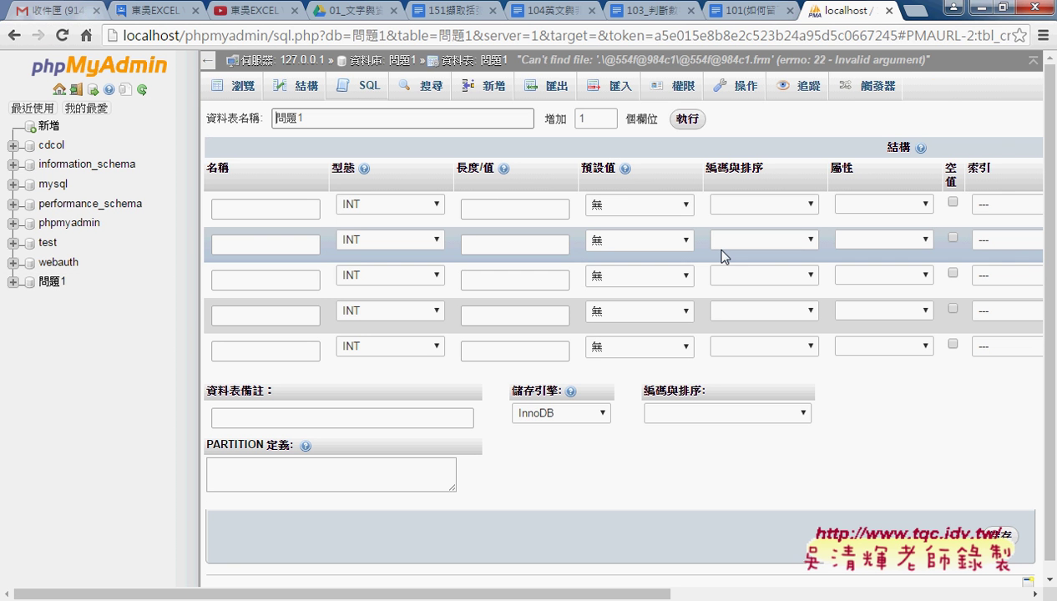
Name the five columns 姓名, 身高, 體重, 性別 and 標準體重.
click(266, 208)
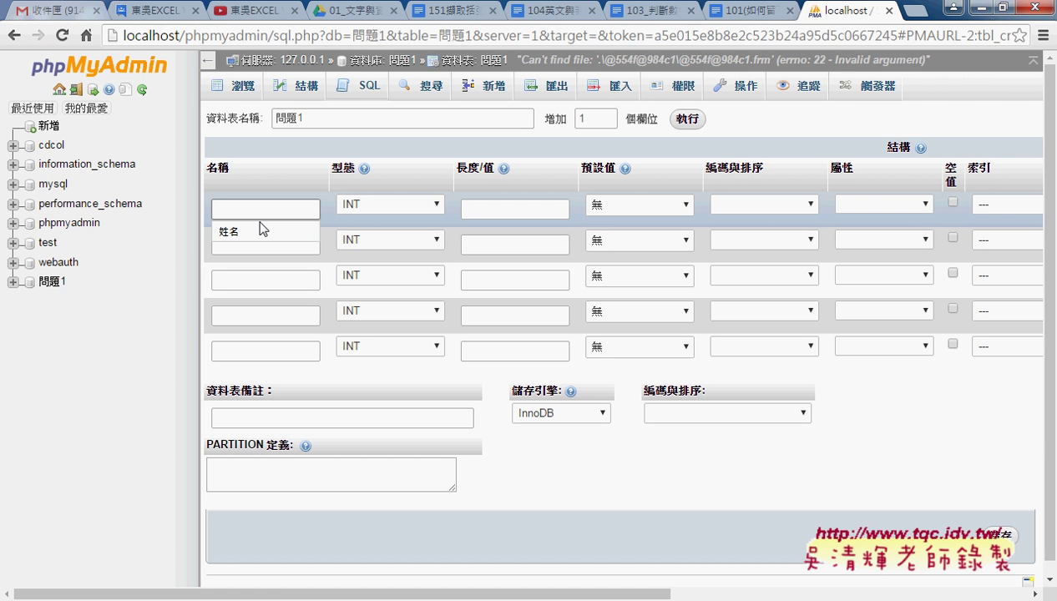
click(264, 231)
click(254, 244)
click(253, 264)
click(253, 281)
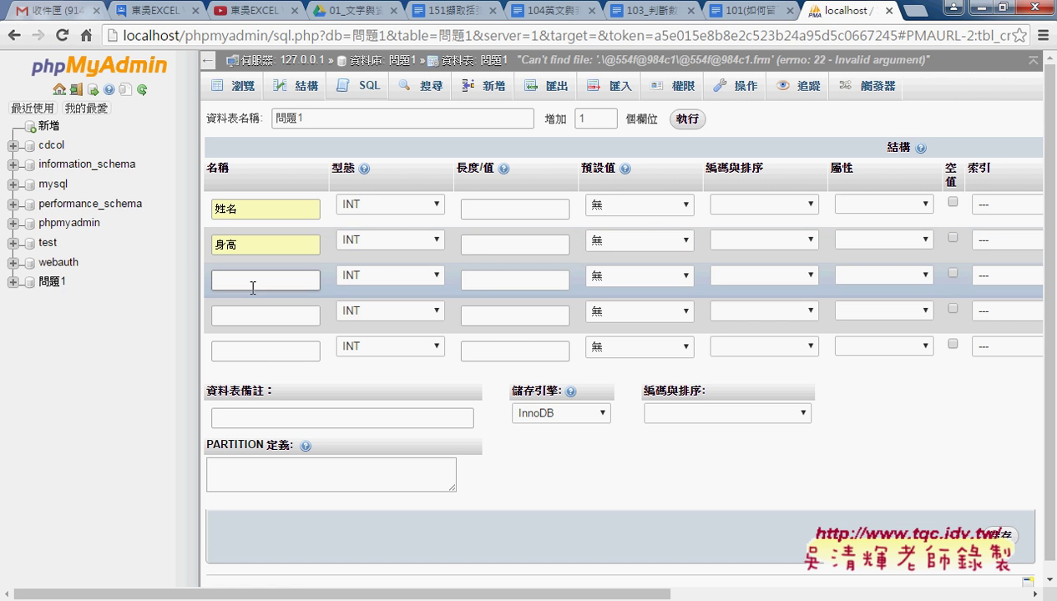
click(253, 301)
click(255, 316)
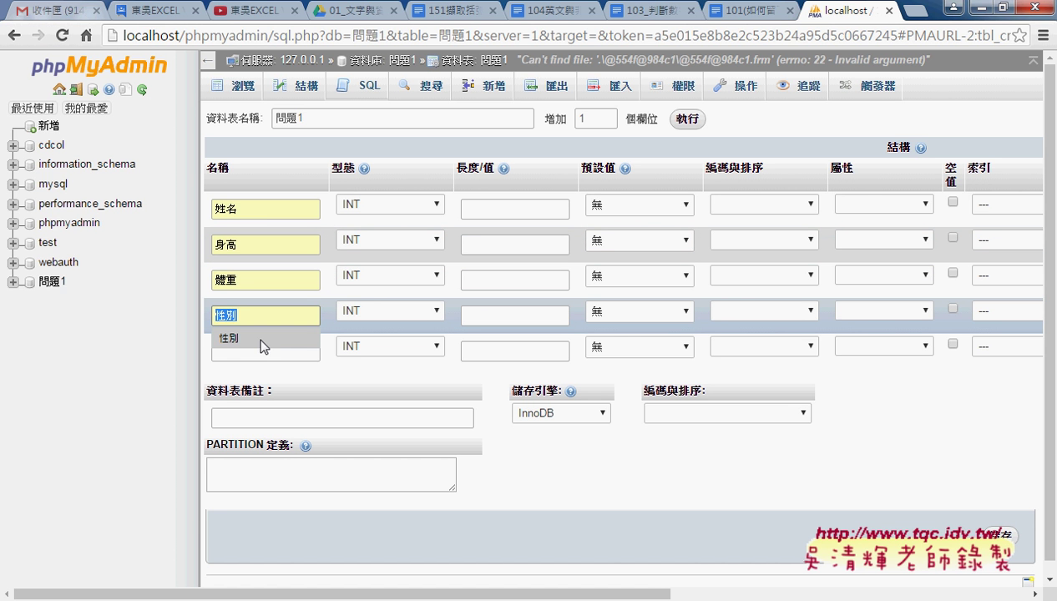
click(258, 336)
click(255, 350)
click(264, 365)
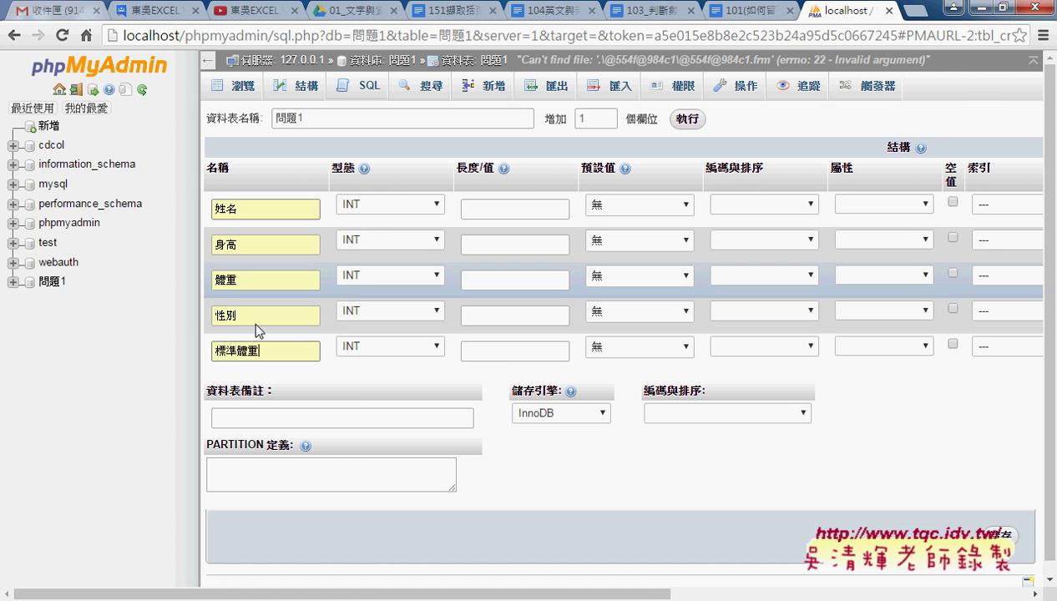
click(388, 205)
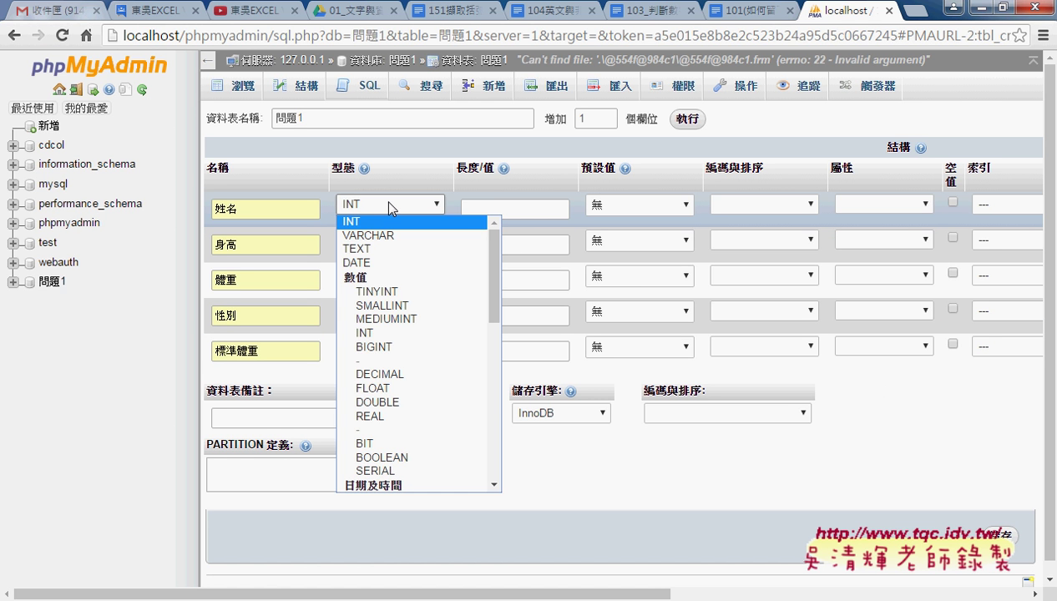
Set 姓名 and 性別 to VARCHAR and 標準體重 to DOUBLE, leaving 身高 and 體重 as INT.
click(383, 230)
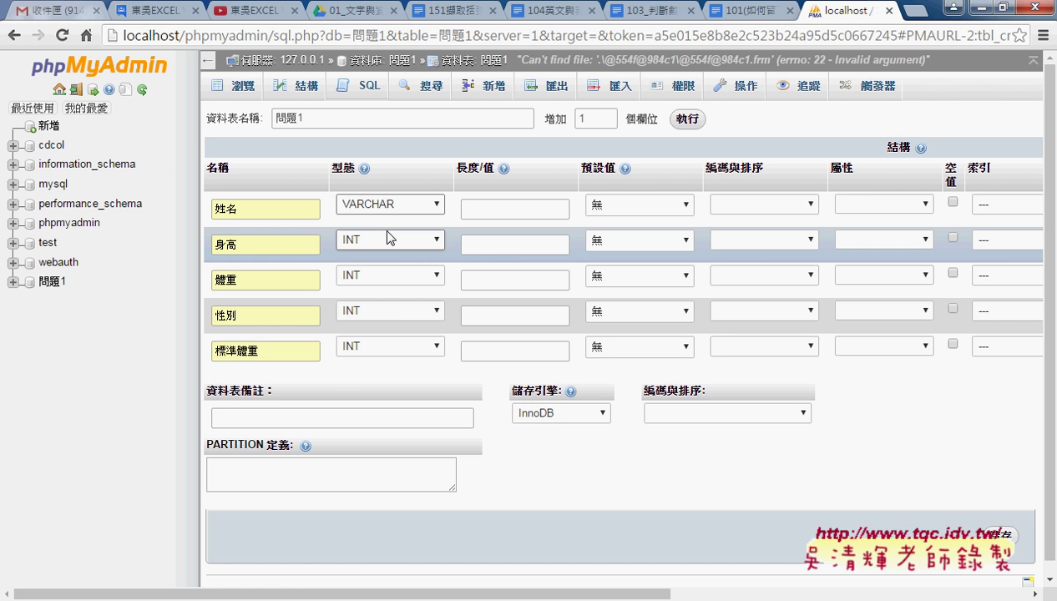
click(393, 311)
click(399, 343)
click(496, 206)
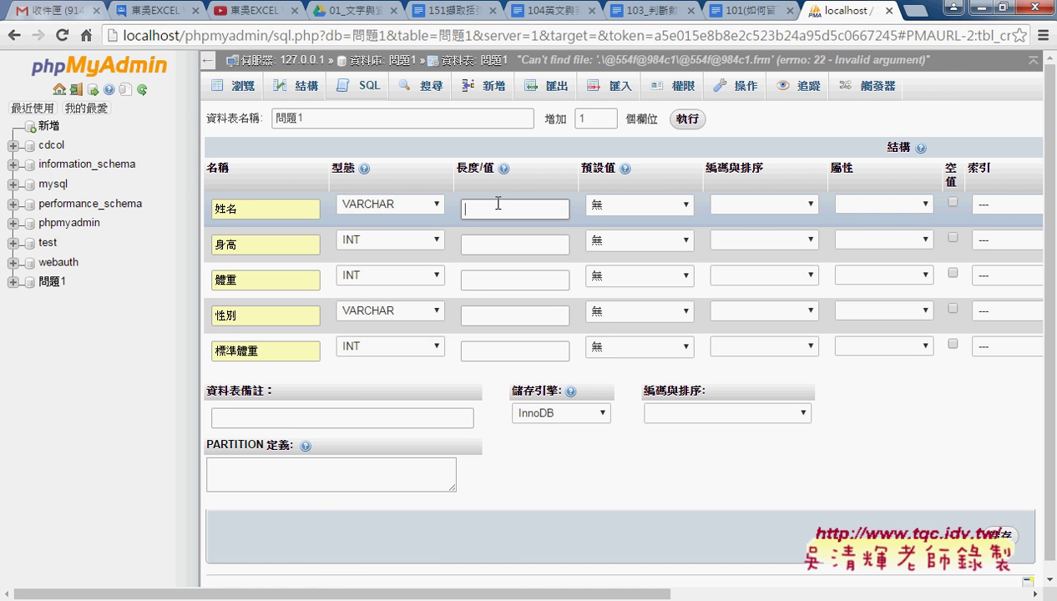
click(396, 351)
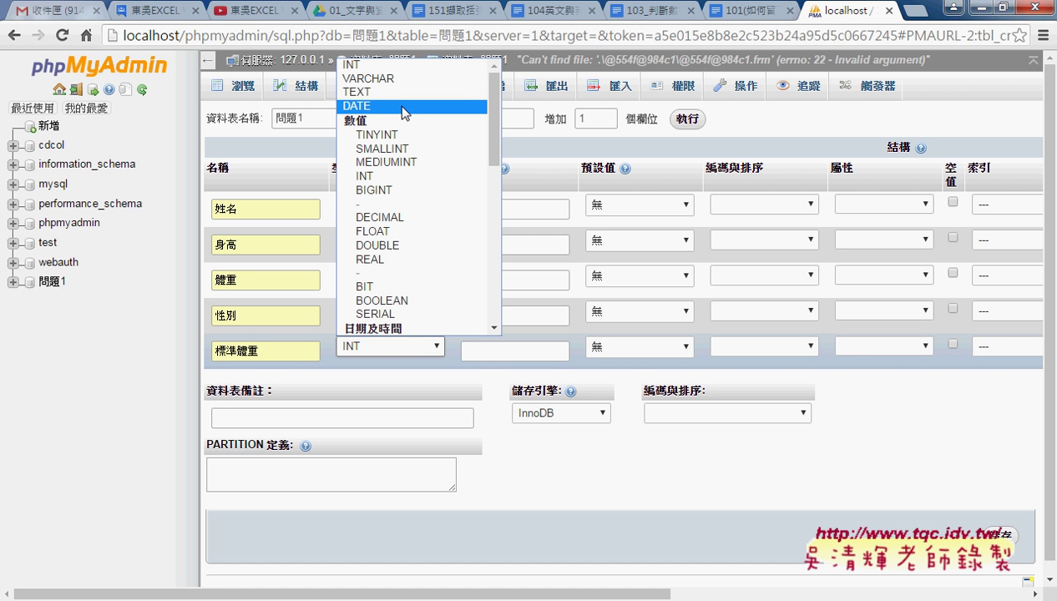
click(393, 245)
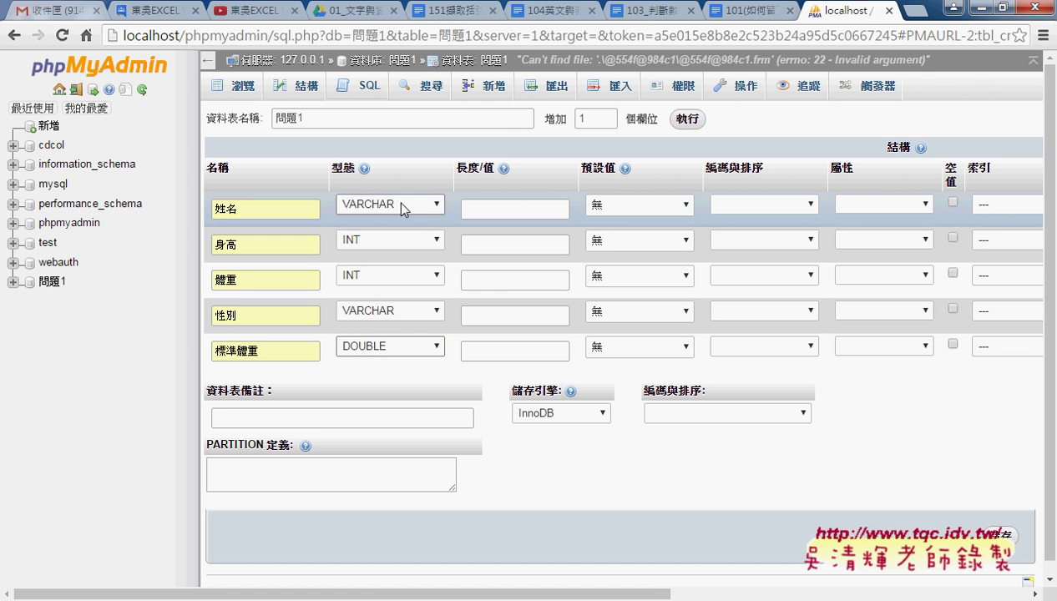
click(519, 209)
Enter length 20 for the 姓名 column, keeping its type as VARCHAR.
text(20)
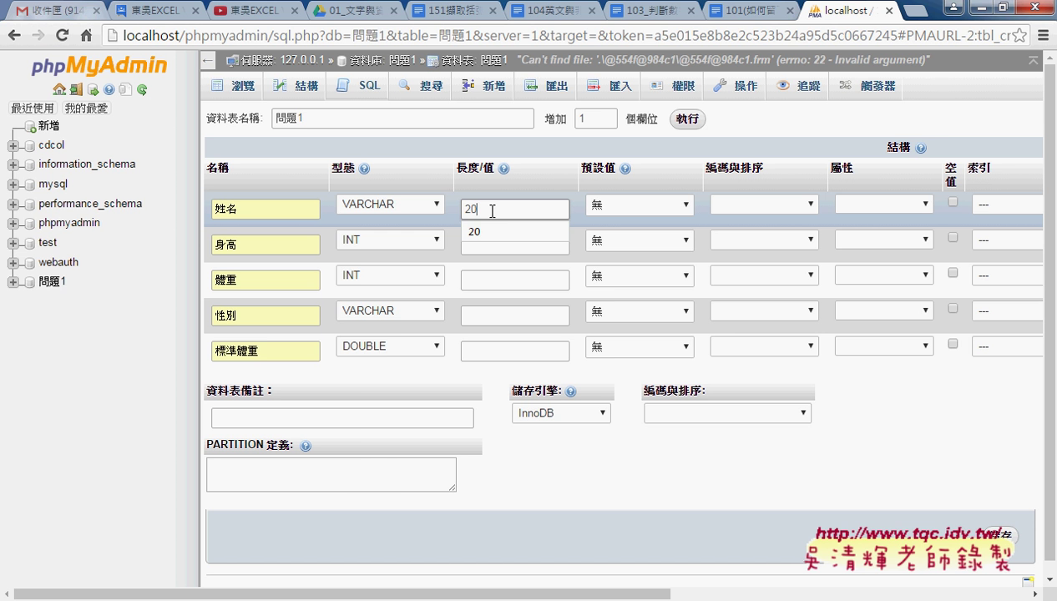
click(424, 206)
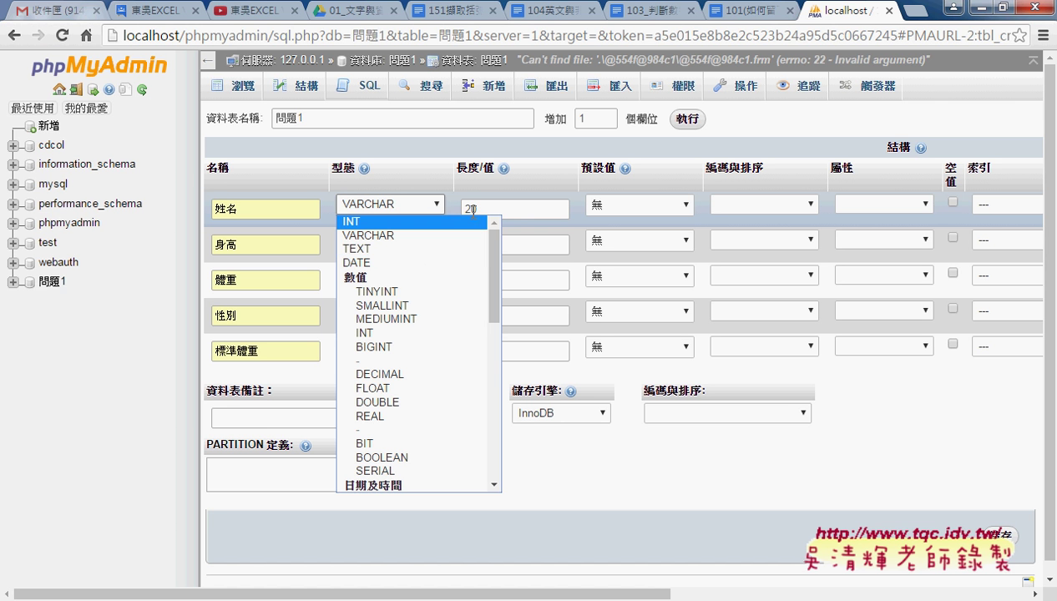
click(540, 172)
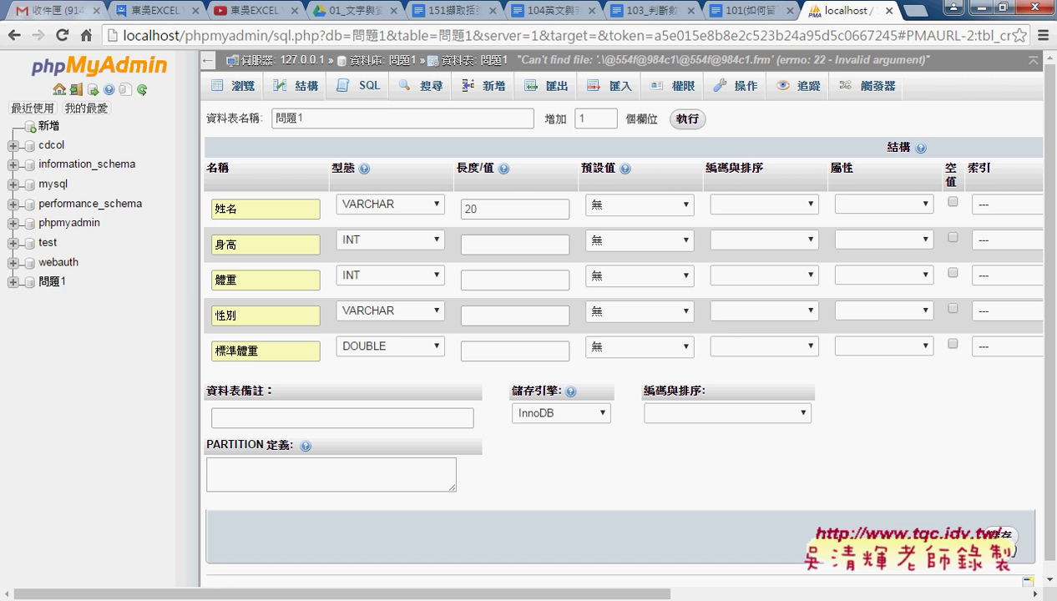
Clear the invalid-length alert, give 性別 length 5, and save the 問題1 table.
click(992, 529)
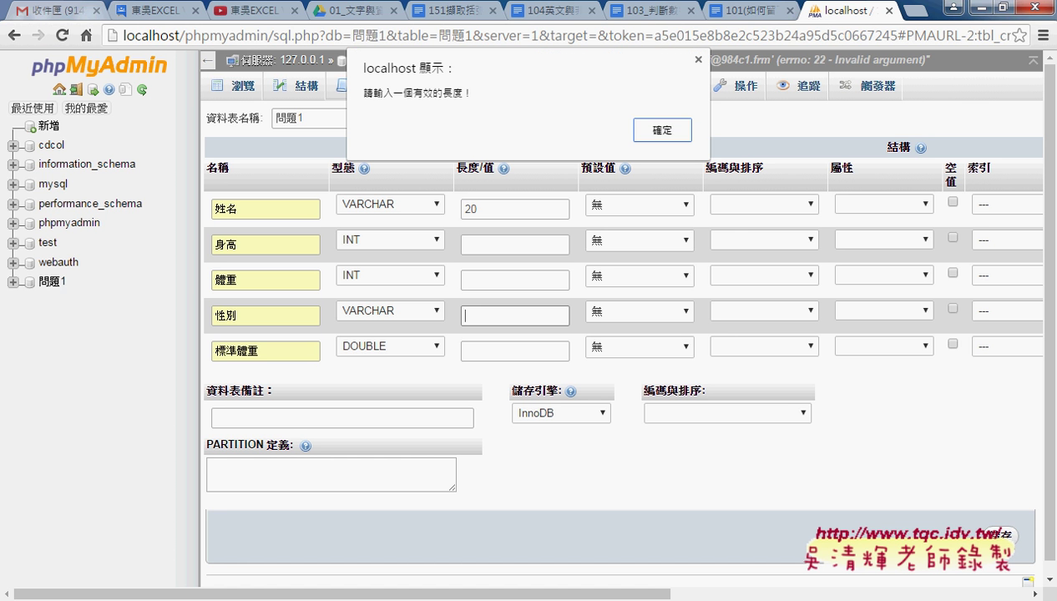
click(668, 130)
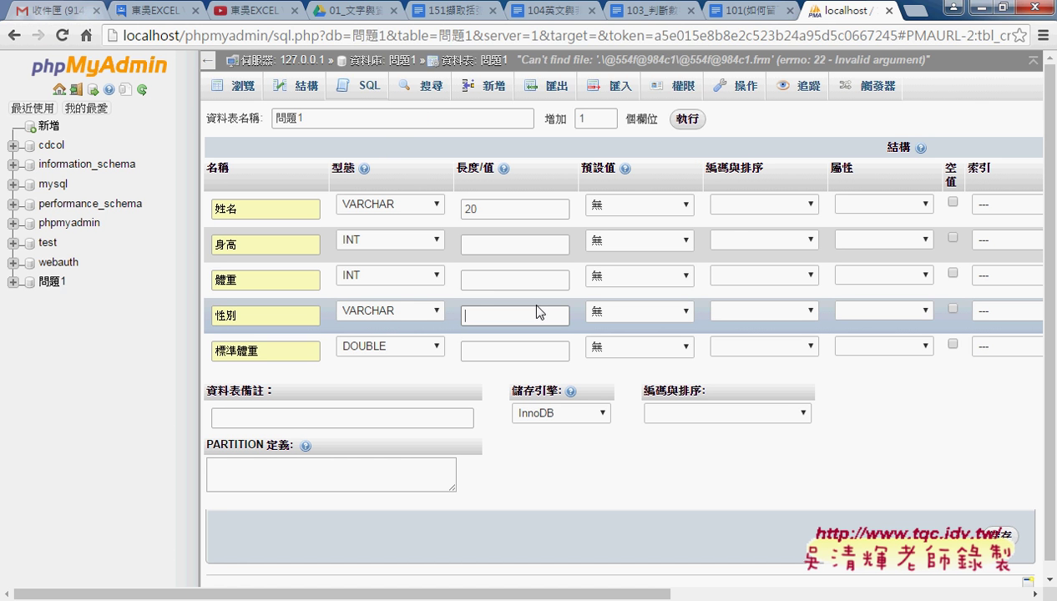
text(5)
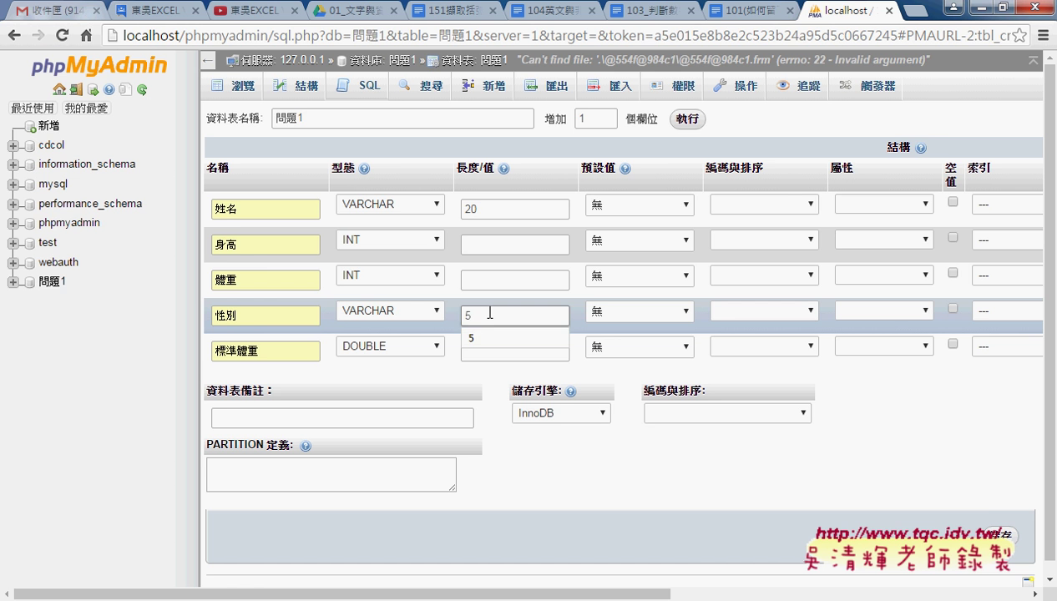
click(1006, 536)
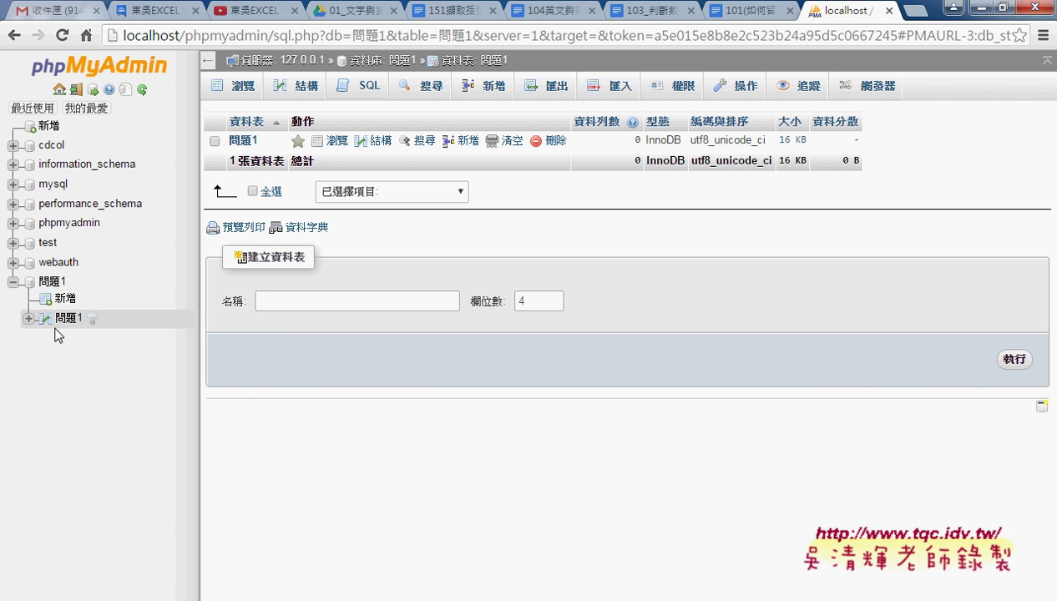
In the Google Docs code notes, highlight server address 127.0.0.1 in the myCon.Open connection string.
mouse_move(68, 318)
click(265, 528)
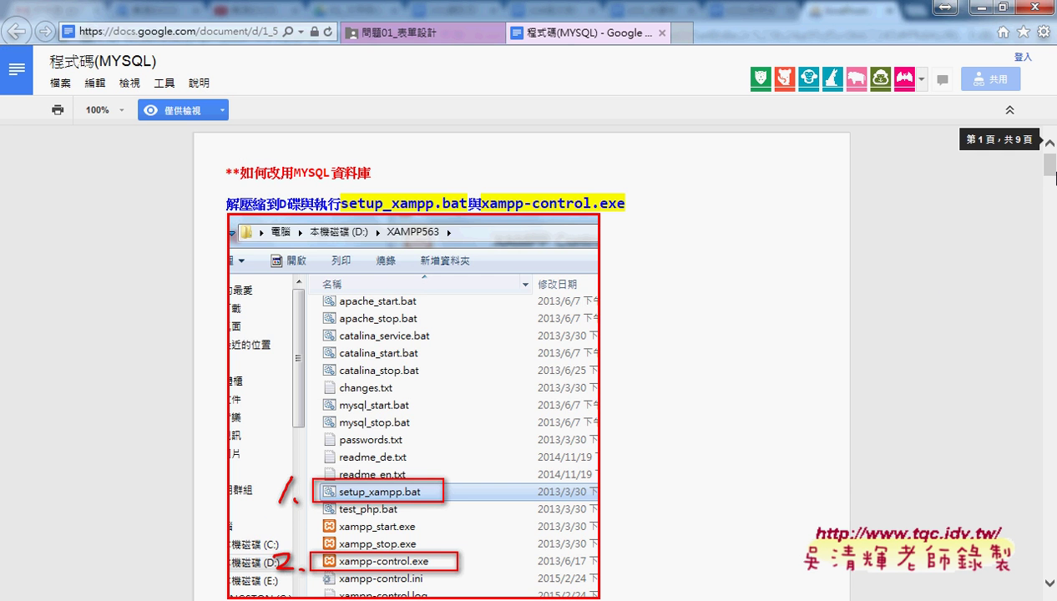
drag(1056, 178, 1050, 386)
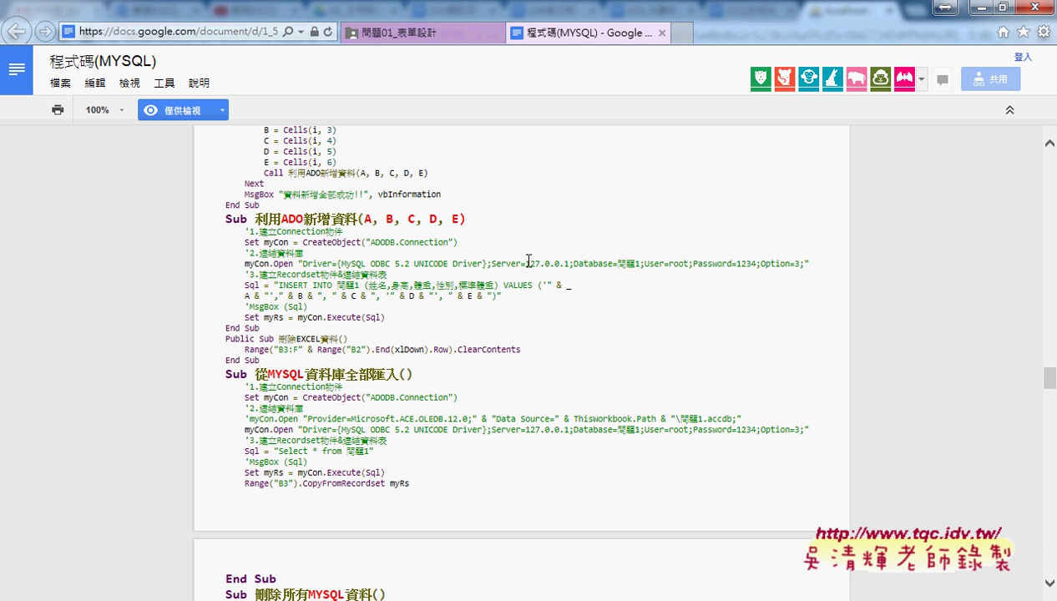
drag(526, 263, 570, 263)
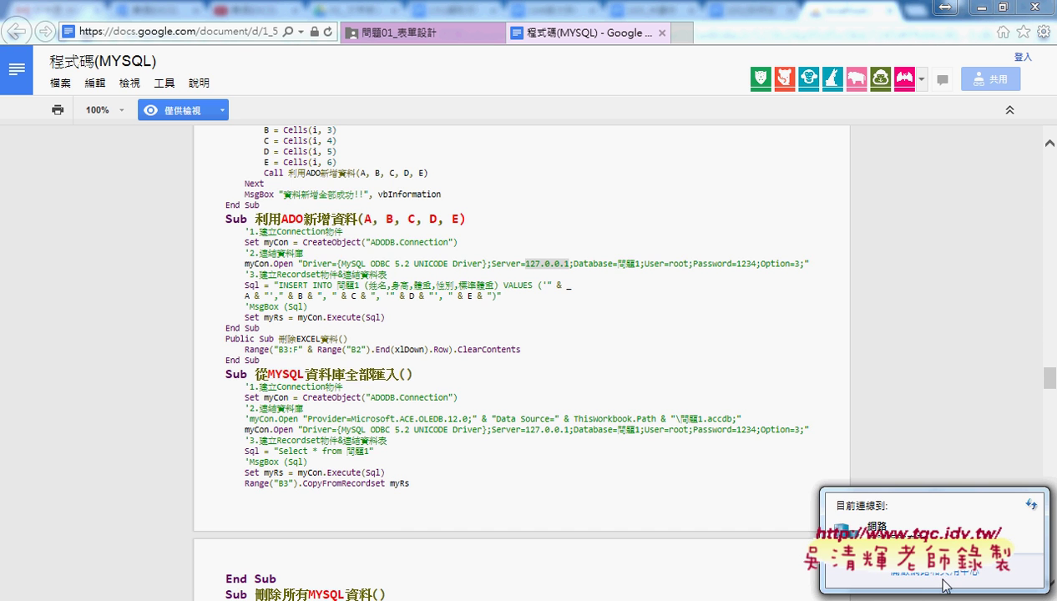
Show the local connection's network details with IPv4 address 163.14.15.45, then return to the code notes.
click(942, 576)
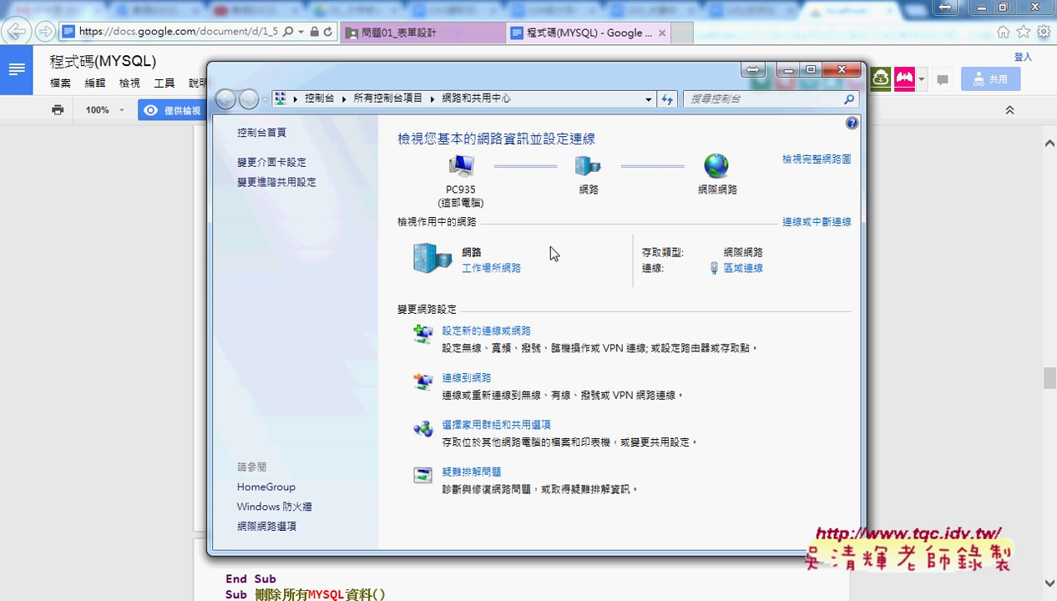
click(746, 269)
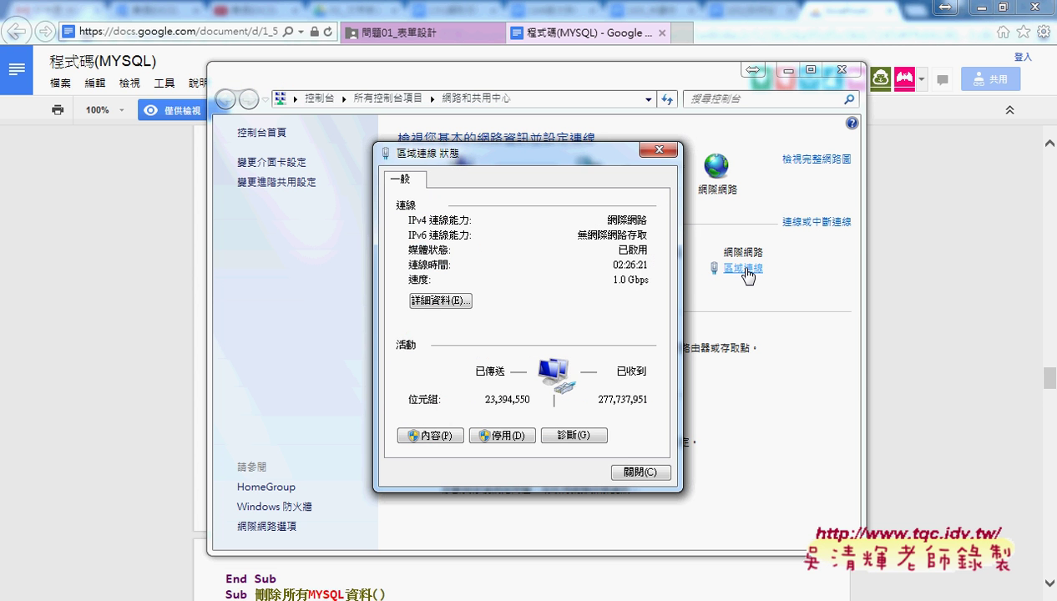
click(432, 302)
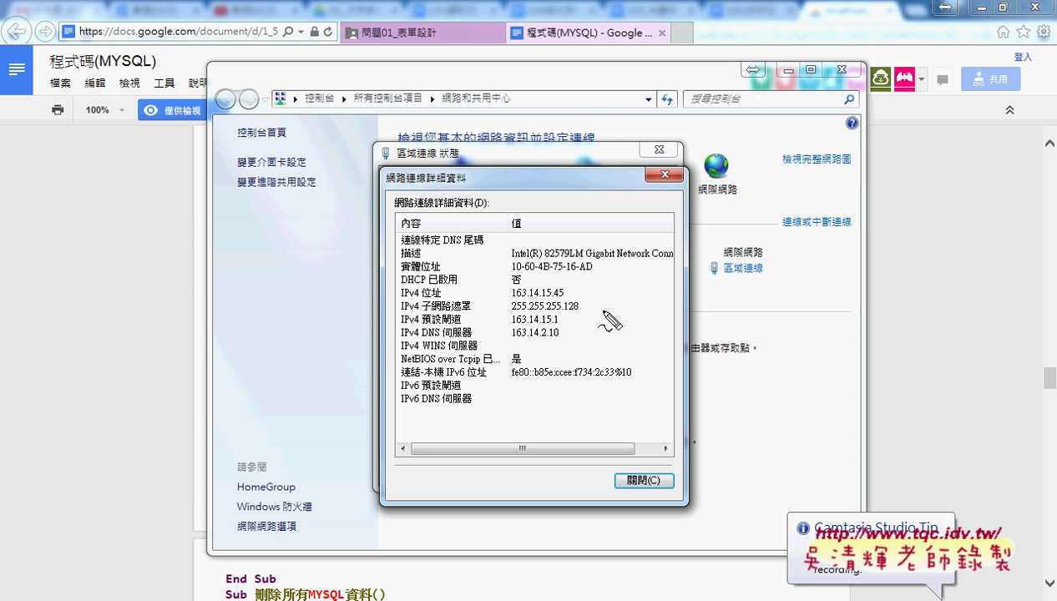
mouse_move(584, 304)
mouse_down()
mouse_move(403, 306)
mouse_move(566, 279)
mouse_move(579, 302)
mouse_move(543, 301)
mouse_up()
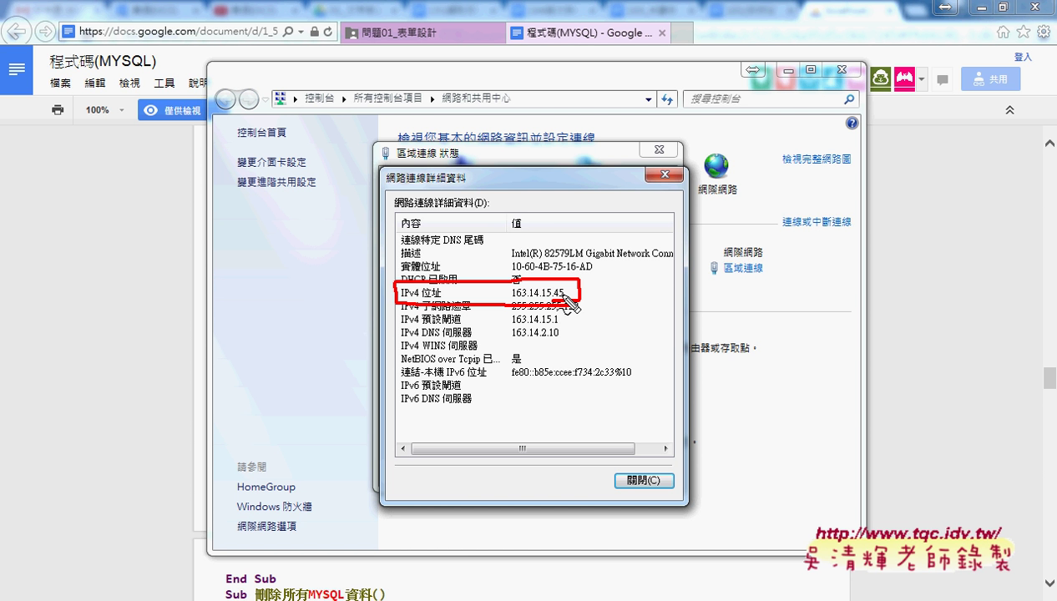
key(Escape)
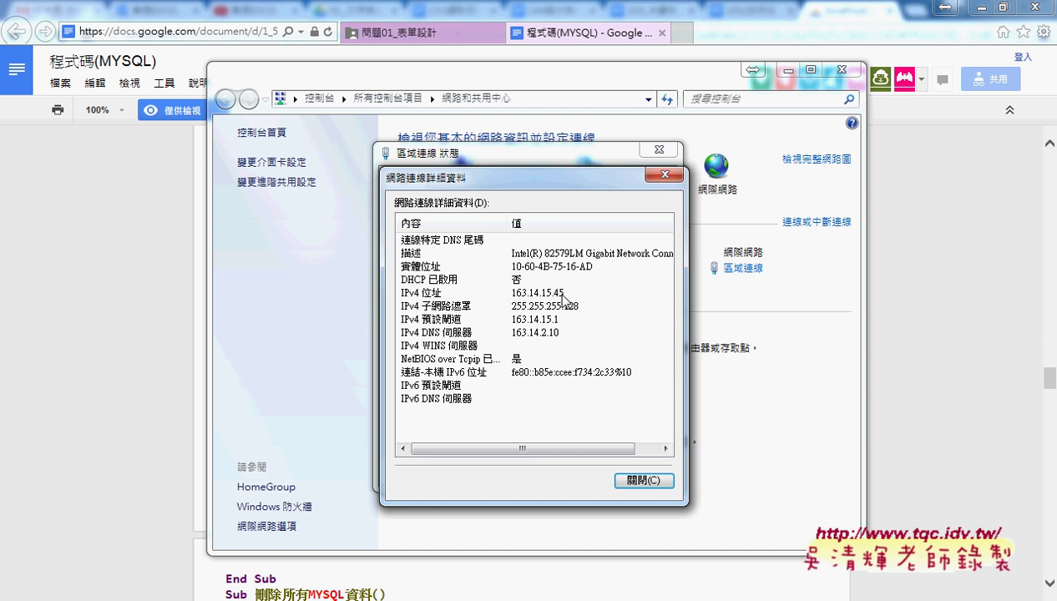
click(641, 480)
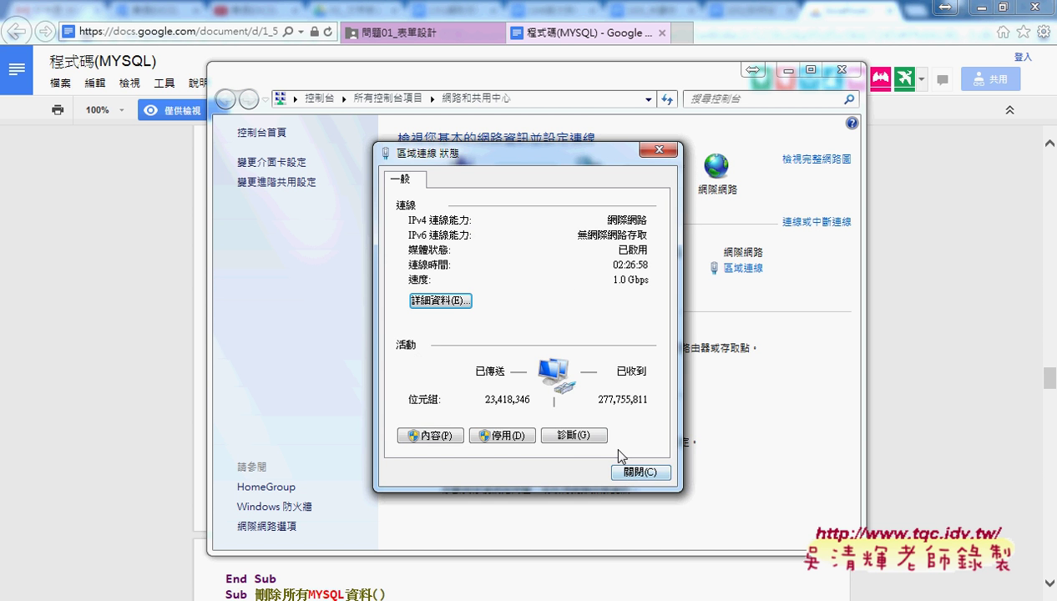
click(440, 301)
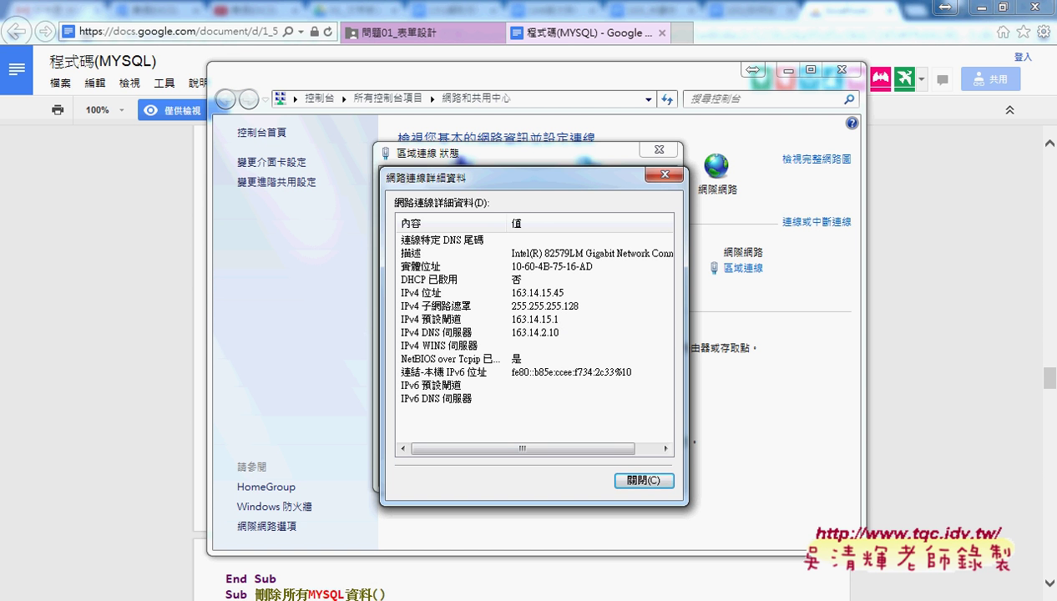
click(269, 571)
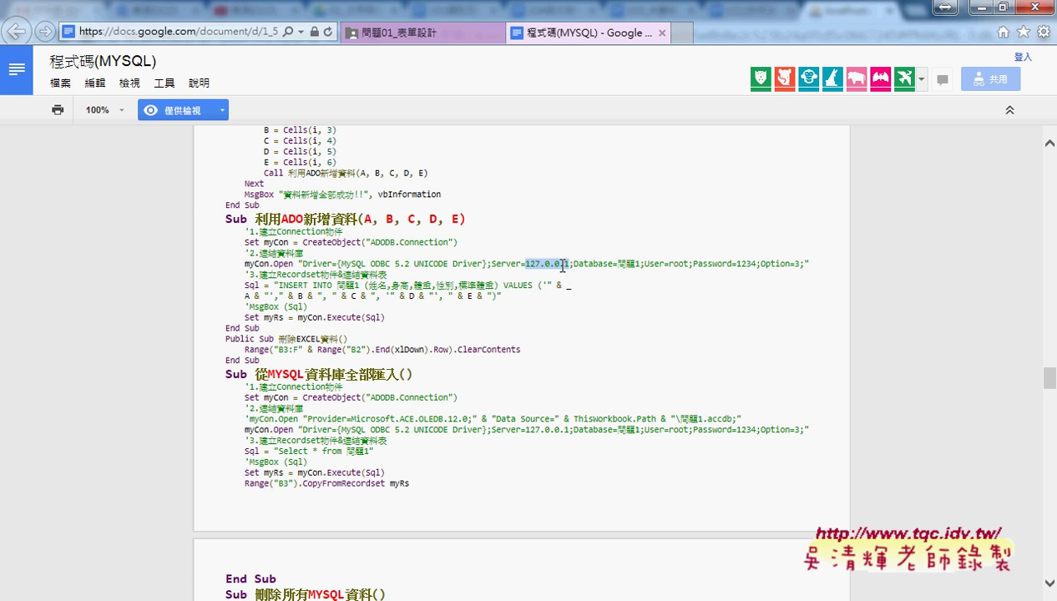
Highlight the User and Password part of the connection string, then switch back to phpMyAdmin.
drag(668, 264, 757, 267)
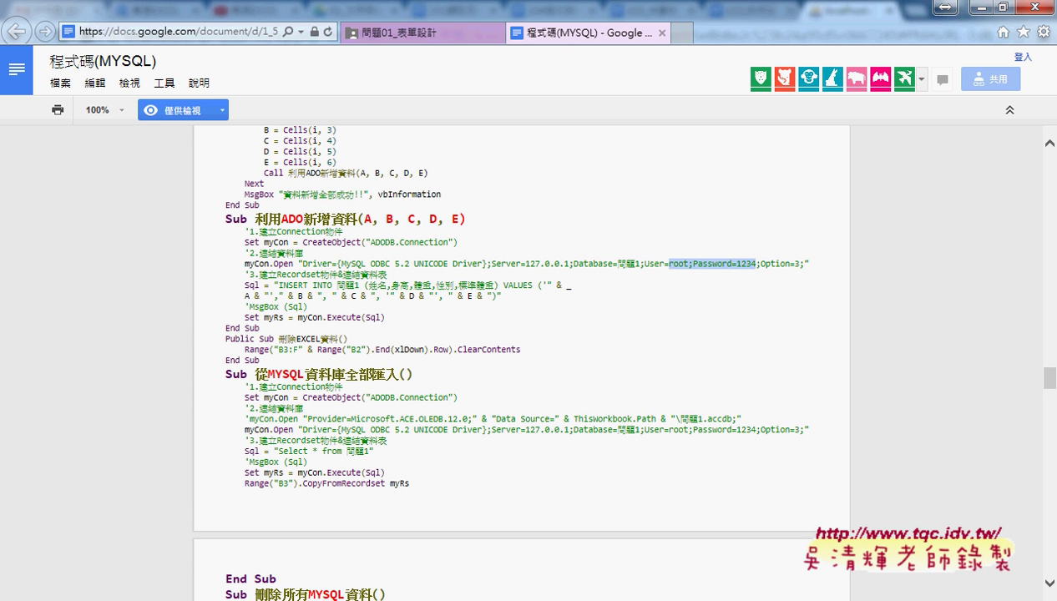
key(alt+Tab)
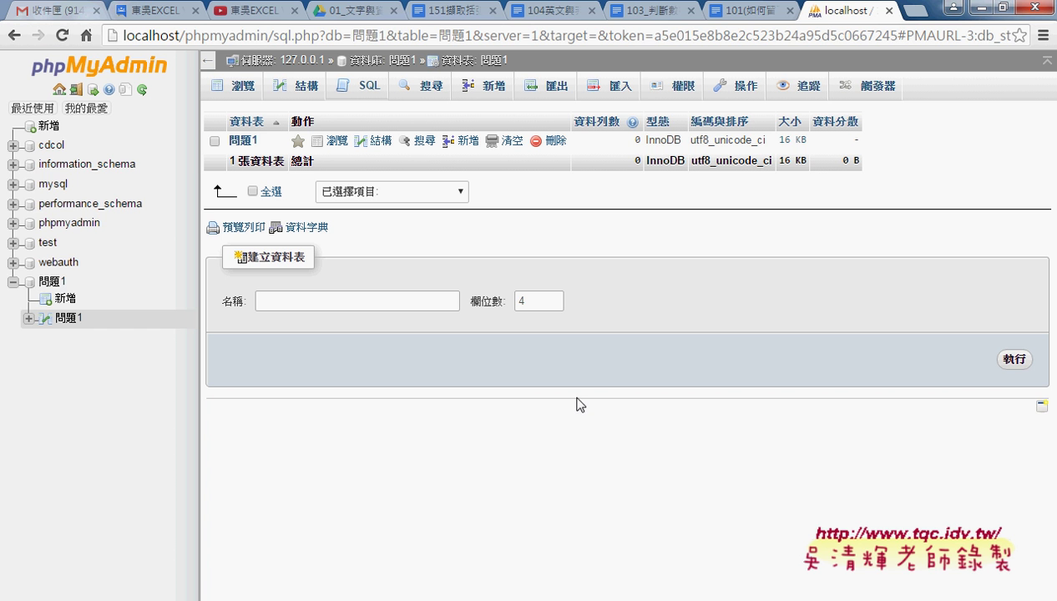
Go to the phpMyAdmin server home page and open the 使用者 user account list.
click(31, 107)
click(60, 91)
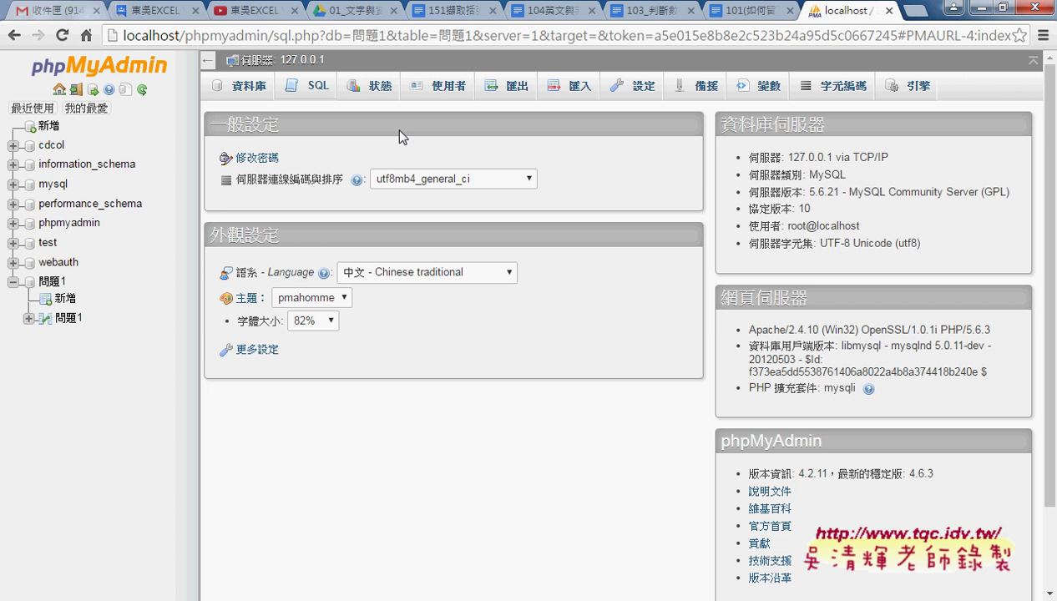
click(434, 87)
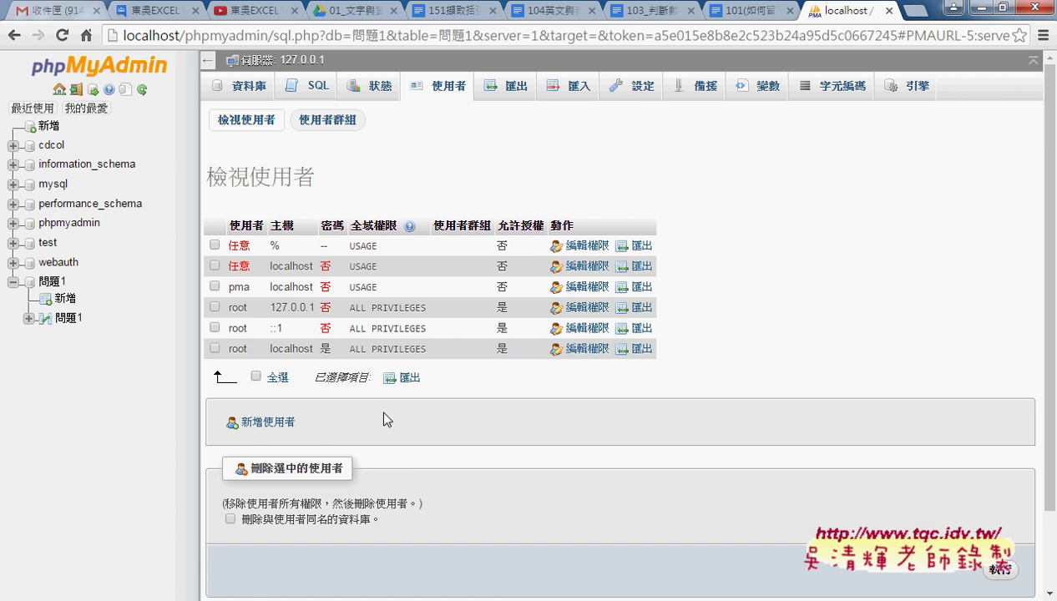
scroll(385, 420, down, 2)
Add a new user named VBA with host kept as any host (%), and enter its password.
click(270, 328)
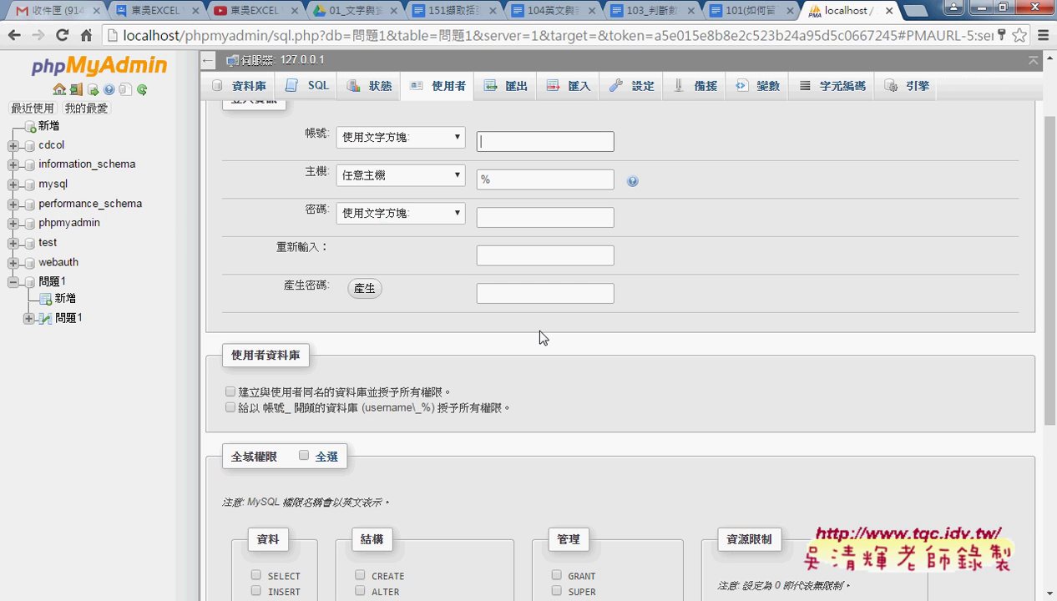
scroll(688, 290, up, 1)
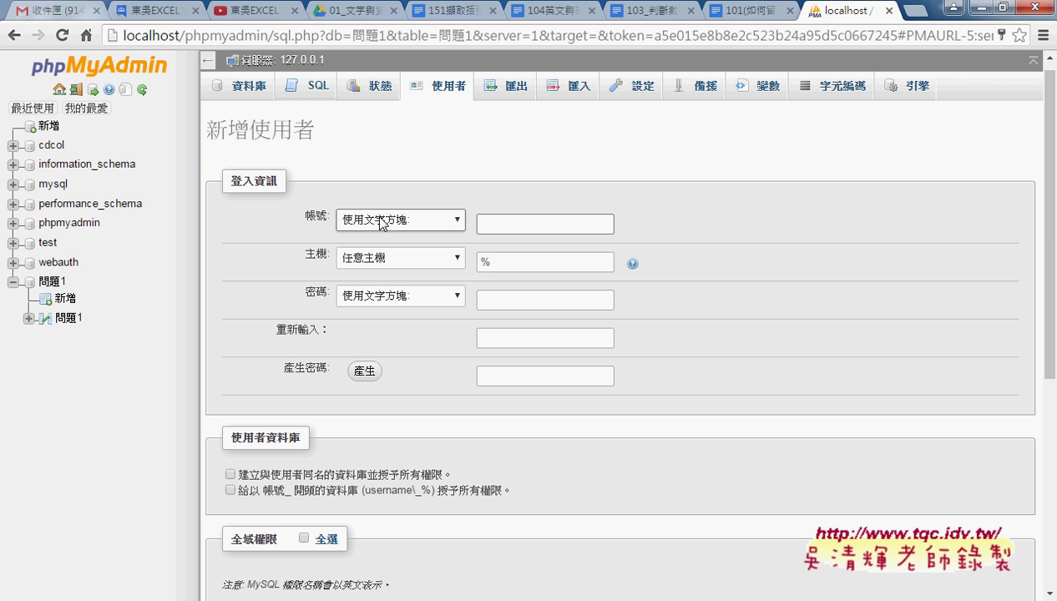
click(497, 224)
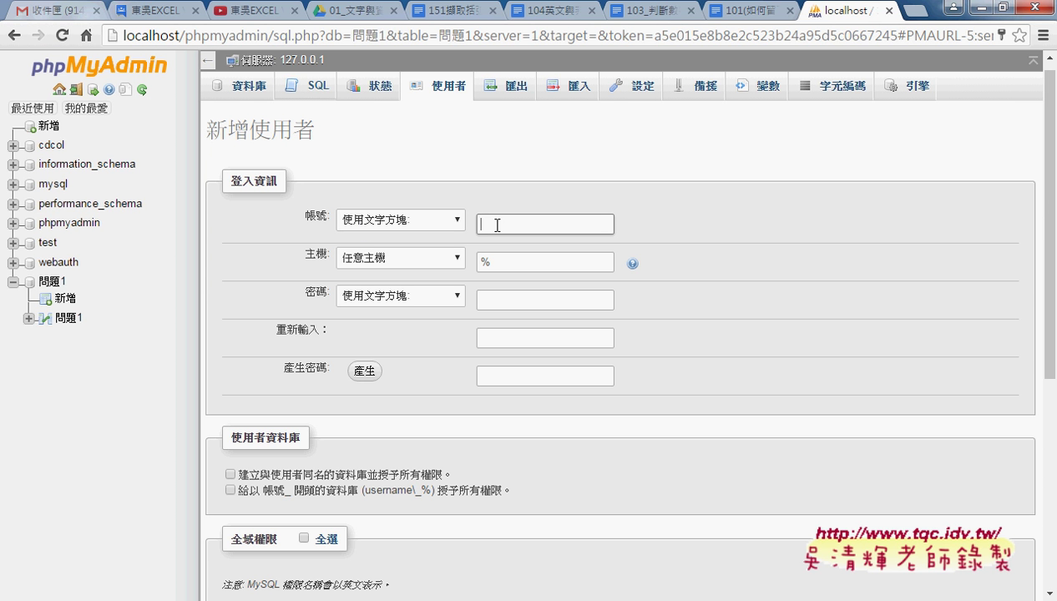
click(370, 261)
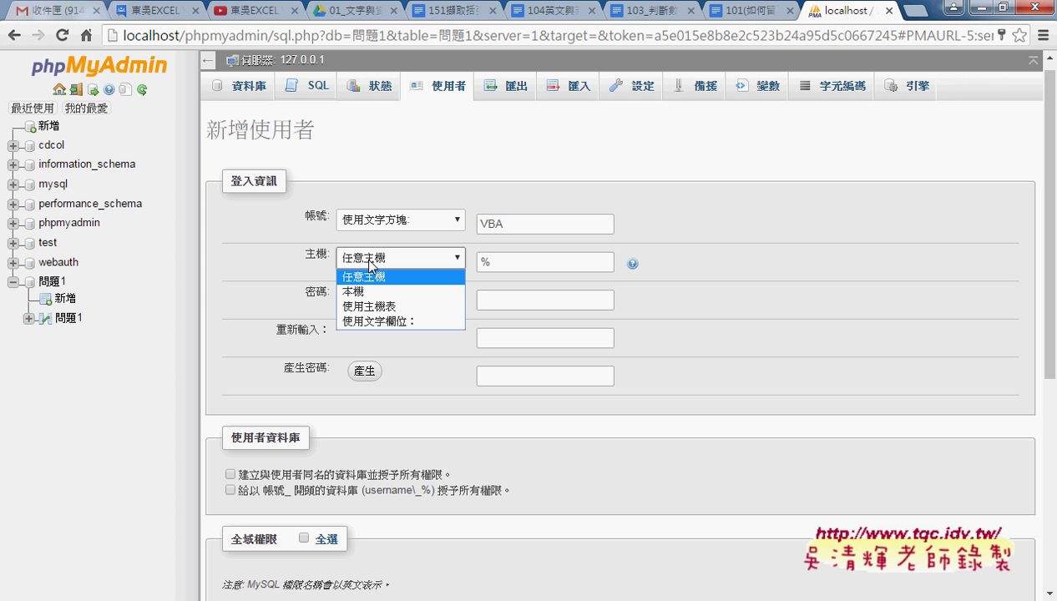
click(370, 264)
click(545, 264)
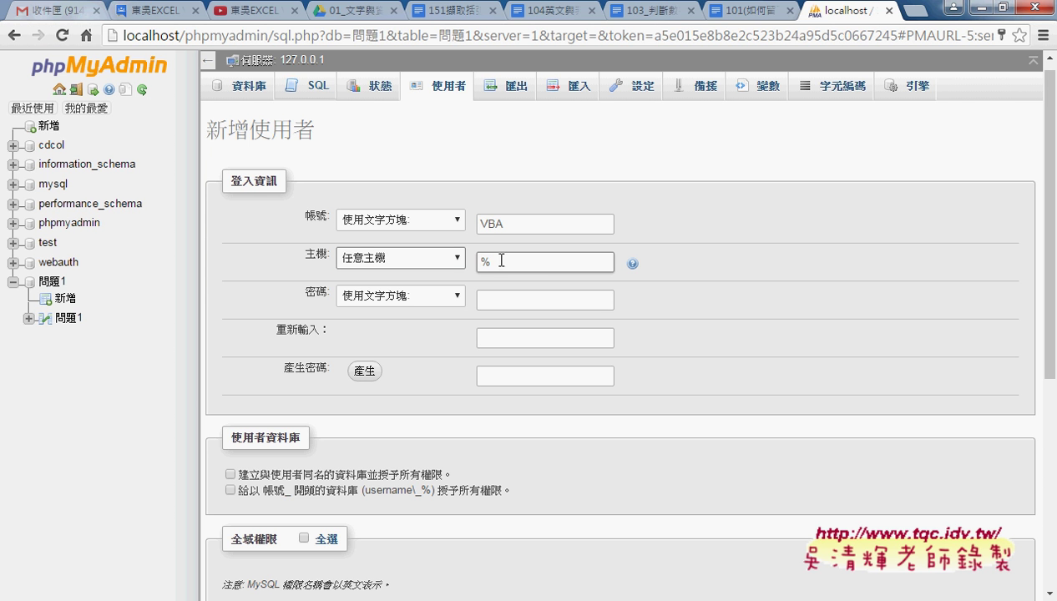
double_click(546, 266)
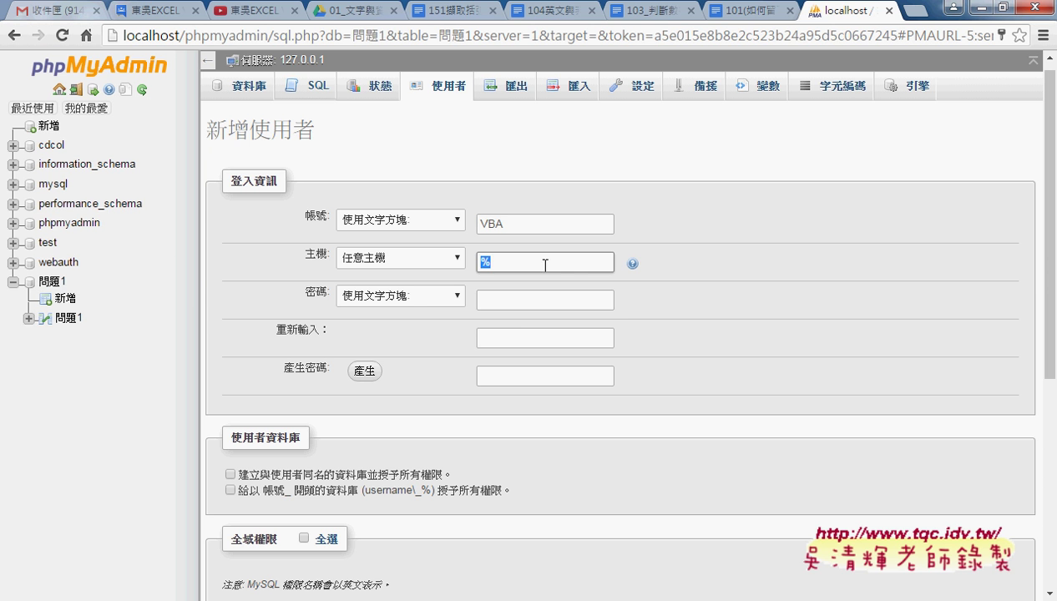
click(539, 297)
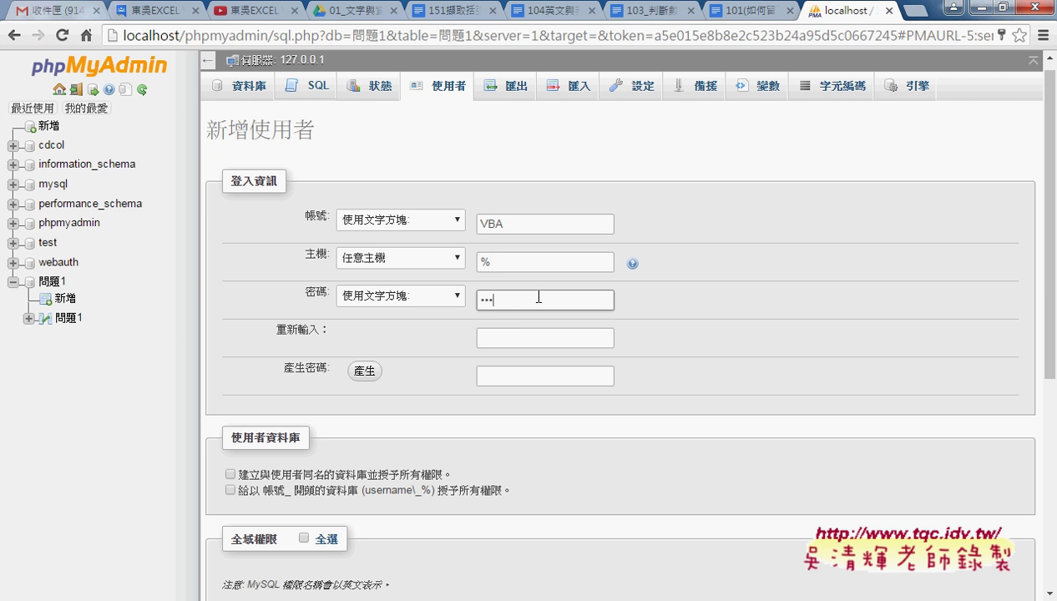
click(514, 339)
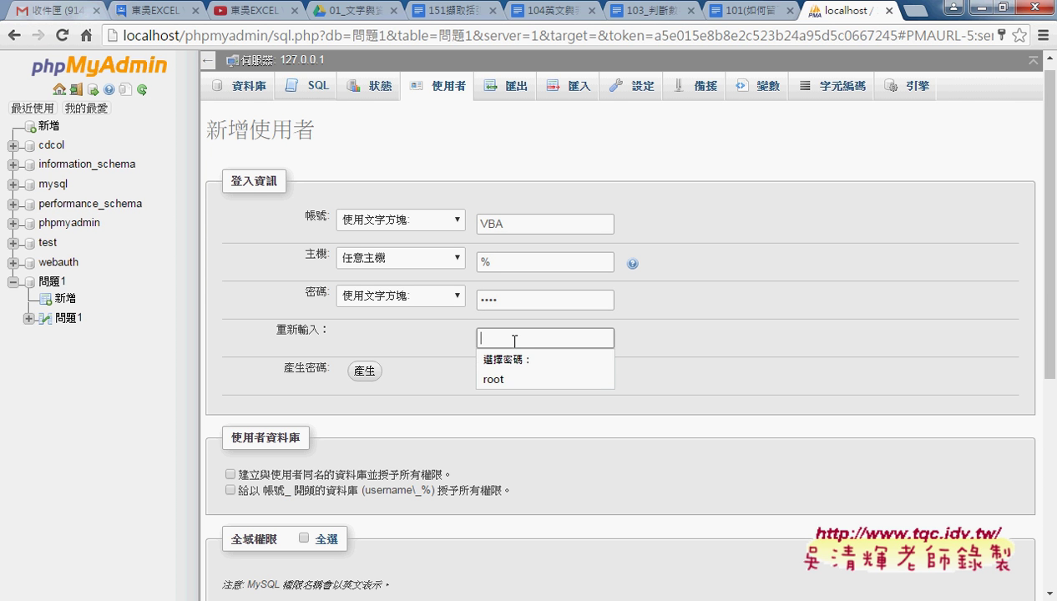
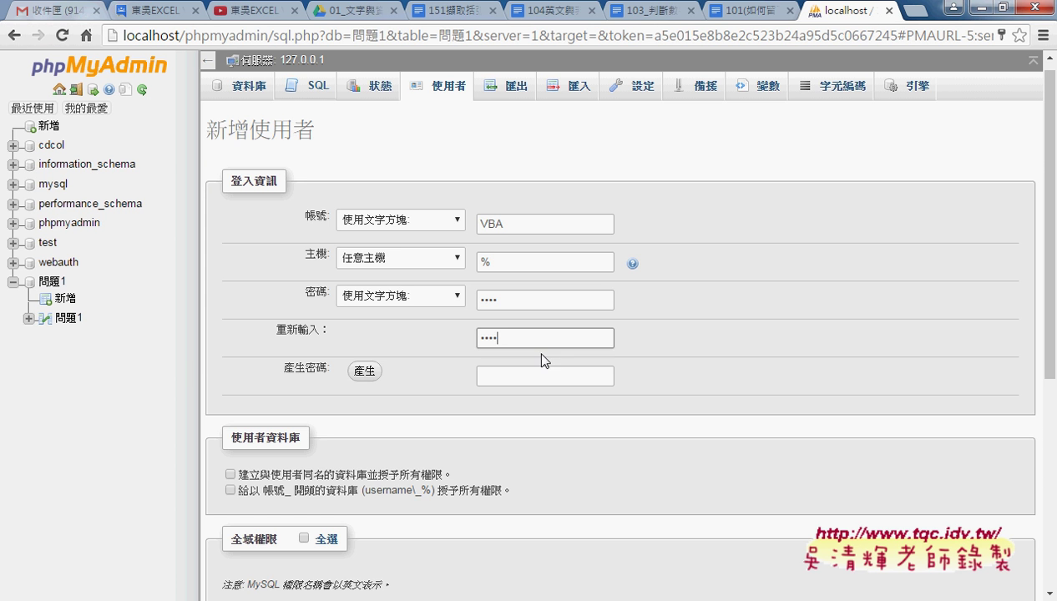
Grant the VBA account full rights on databases whose names start with its user name.
scroll(497, 360, down, 1)
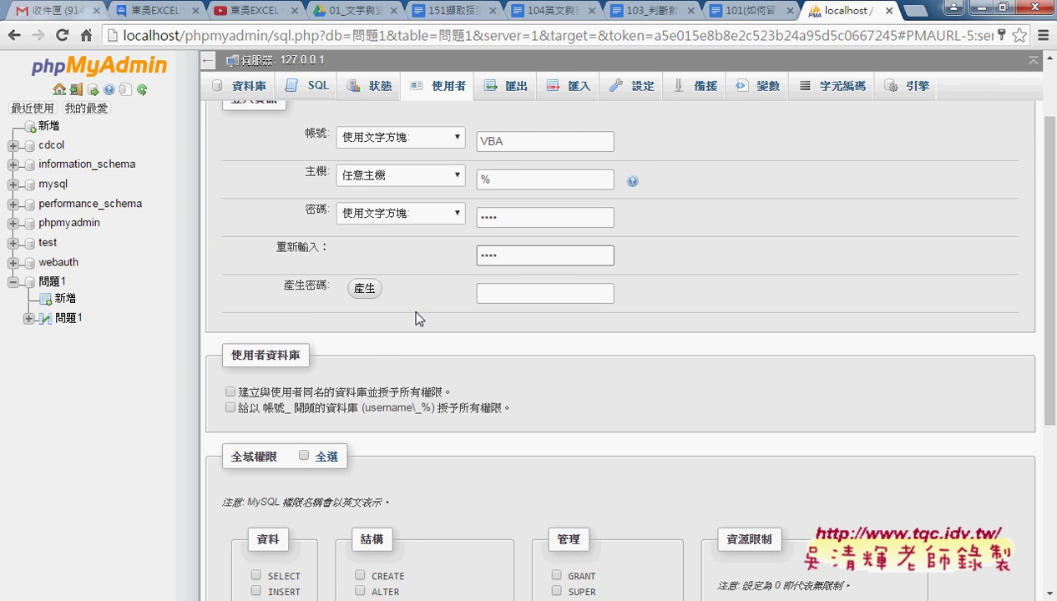
scroll(417, 318, up, 1)
scroll(823, 386, down, 2)
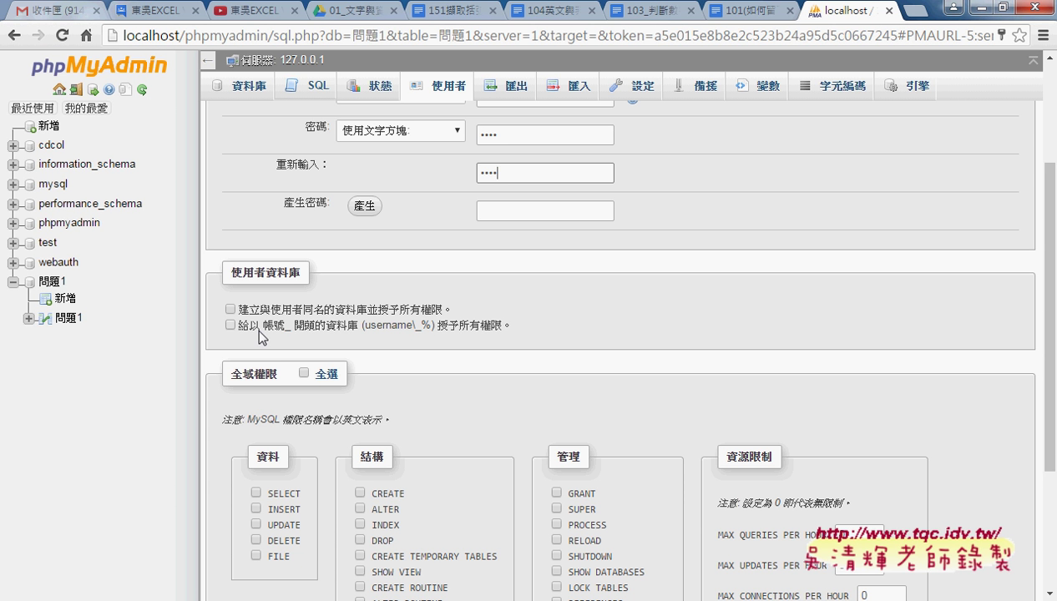
click(230, 326)
Select all global privileges (全選 under 全域權限) for the VBA account.
scroll(535, 314, down, 2)
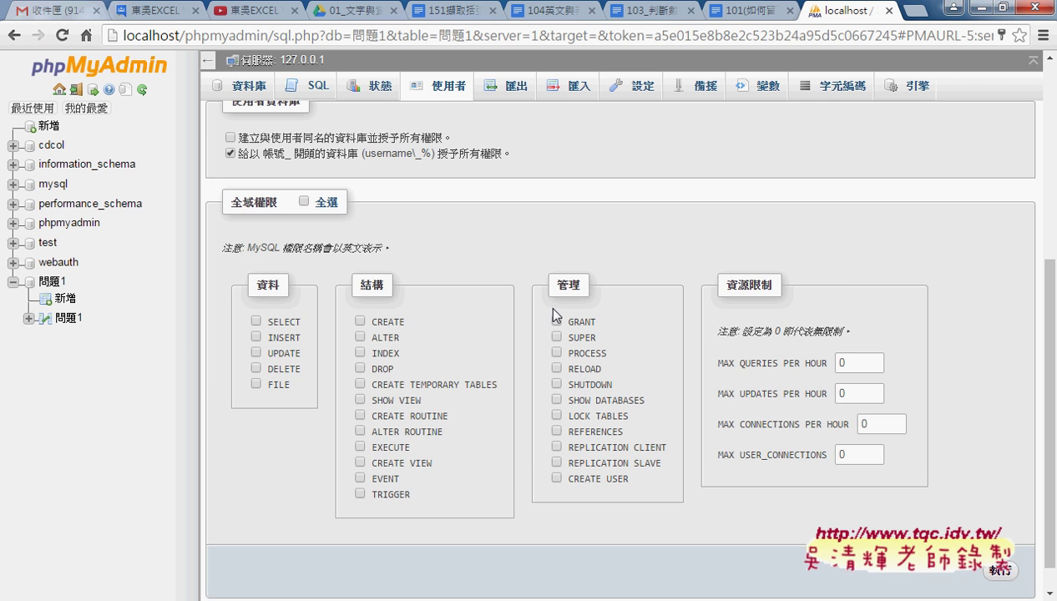
scroll(553, 315, down, 1)
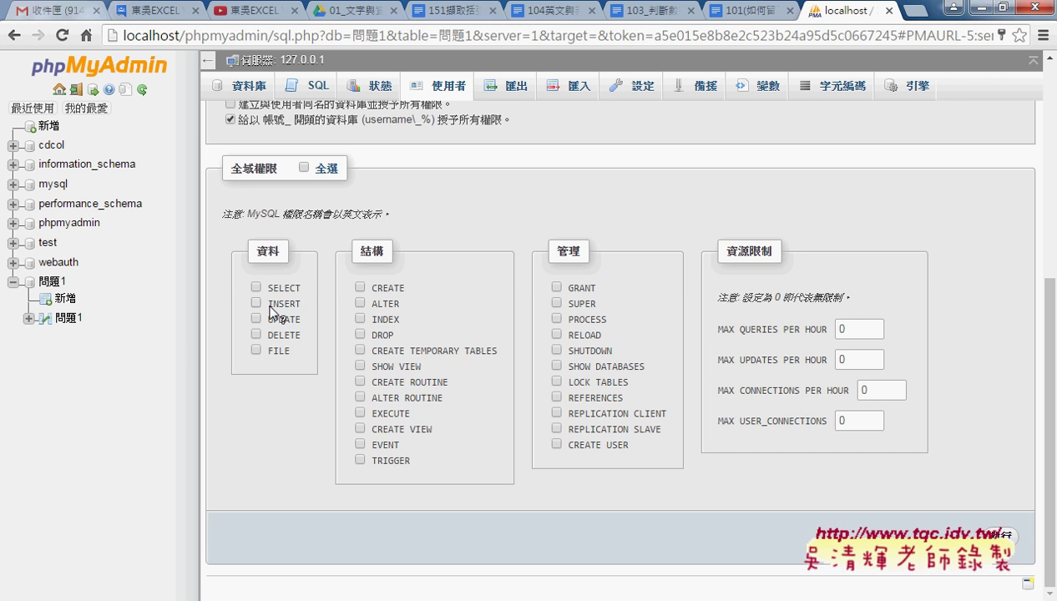
click(304, 168)
scroll(412, 252, up, 1)
scroll(468, 279, up, 2)
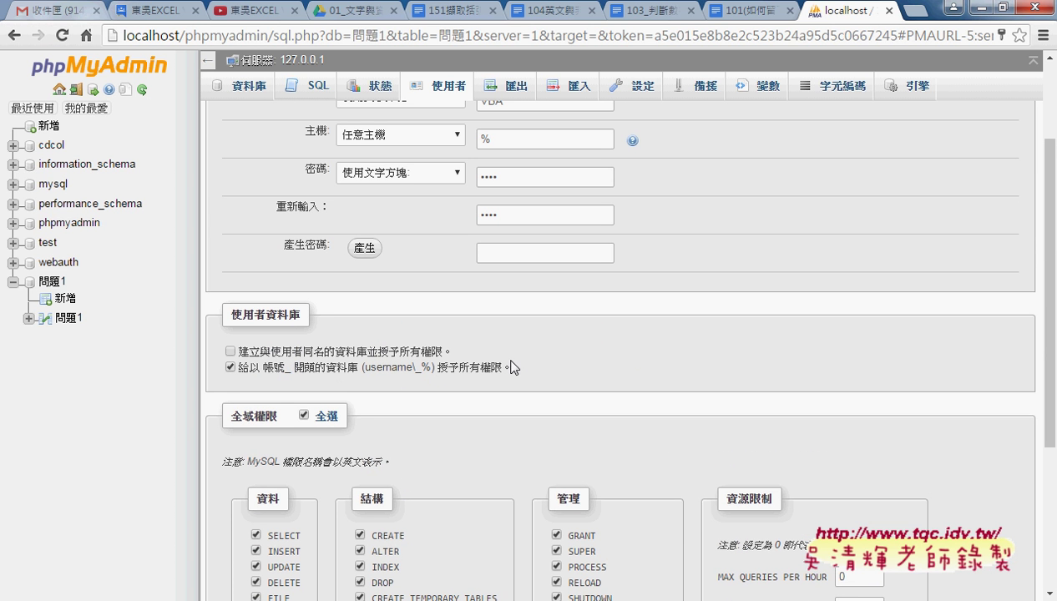
scroll(712, 355, up, 2)
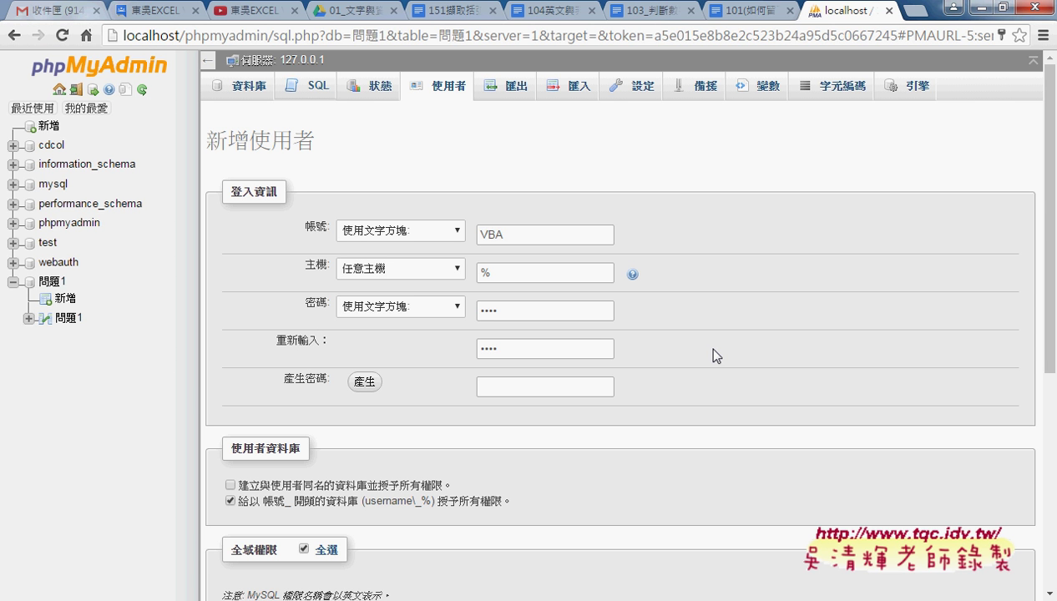
Review the add-user form's VBA user name, Any host (%), password and database-grant fields.
click(524, 238)
drag(505, 235, 478, 234)
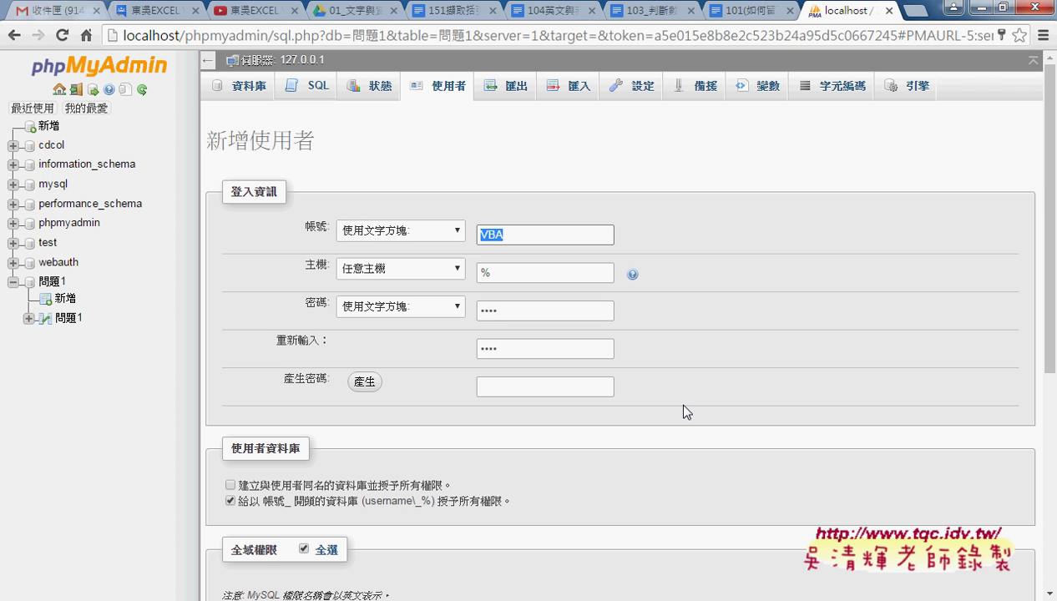
scroll(676, 401, down, 3)
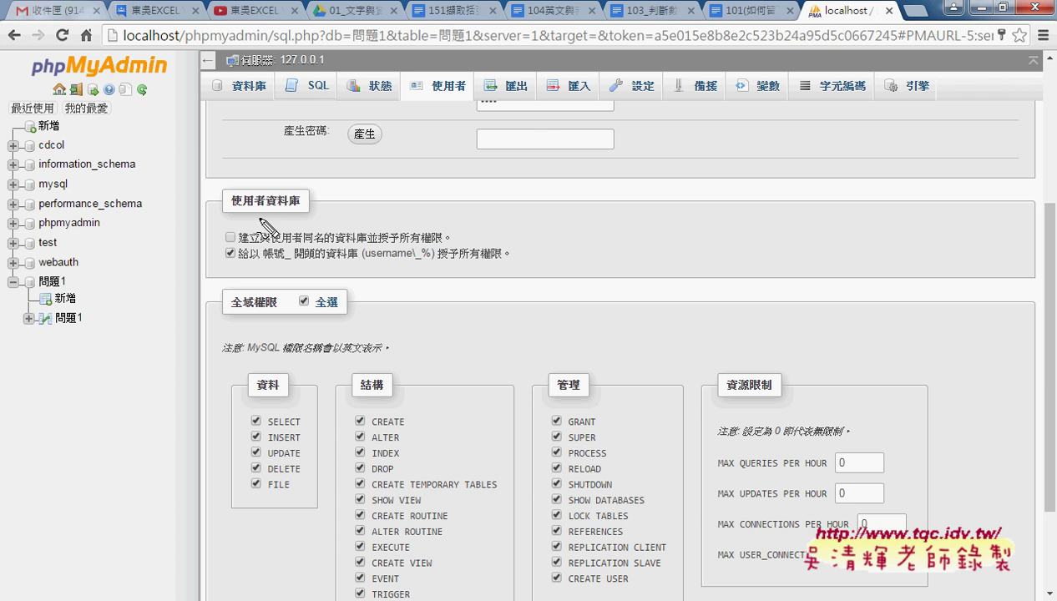
mouse_move(248, 257)
mouse_down()
mouse_move(484, 250)
mouse_move(531, 278)
mouse_move(206, 267)
mouse_move(250, 249)
mouse_up()
drag(294, 292, 345, 294)
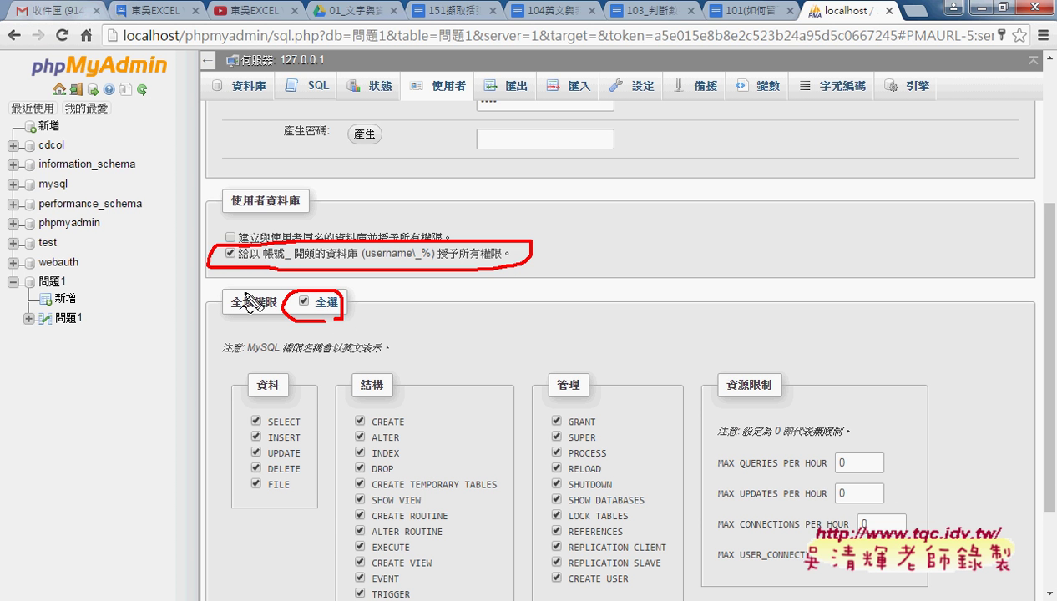
mouse_move(231, 310)
mouse_down()
mouse_move(276, 307)
mouse_move(257, 368)
mouse_move(288, 365)
mouse_up()
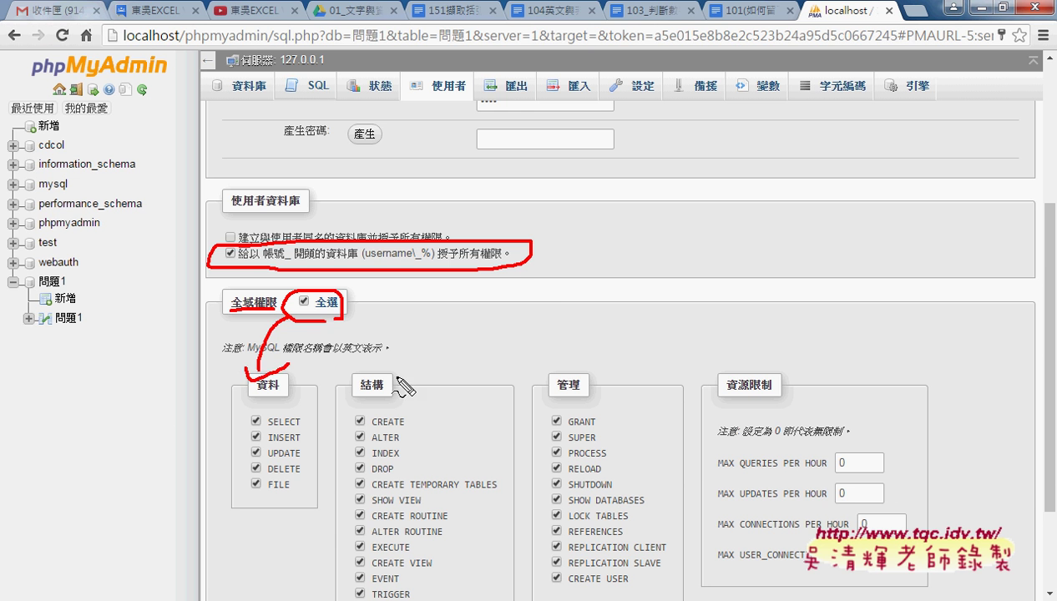
key(Escape)
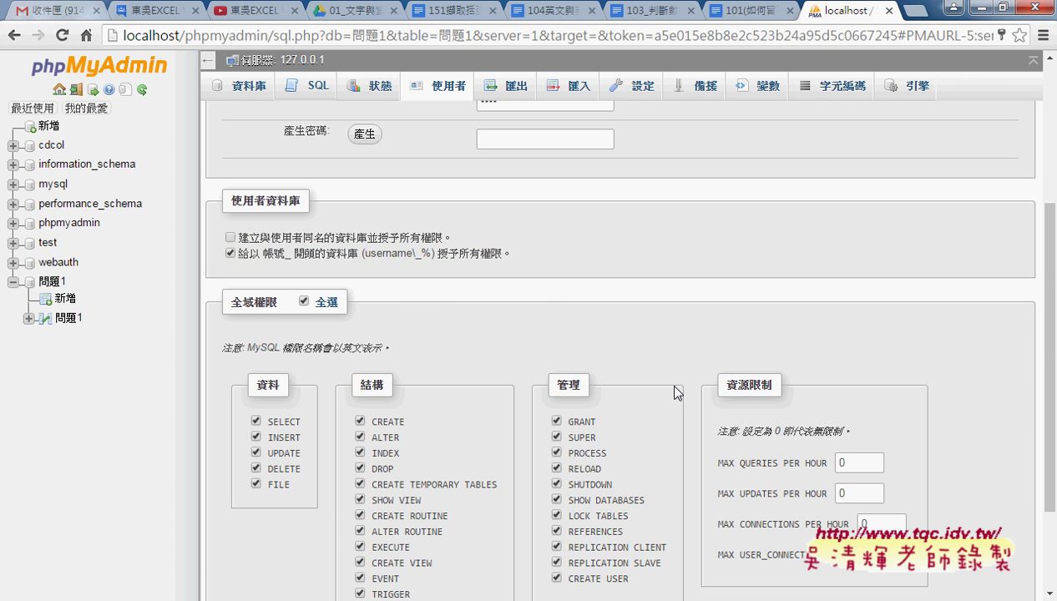
Create the VBA user with all privileges, then return to the MySQL code notes.
scroll(678, 392, down, 2)
click(1002, 537)
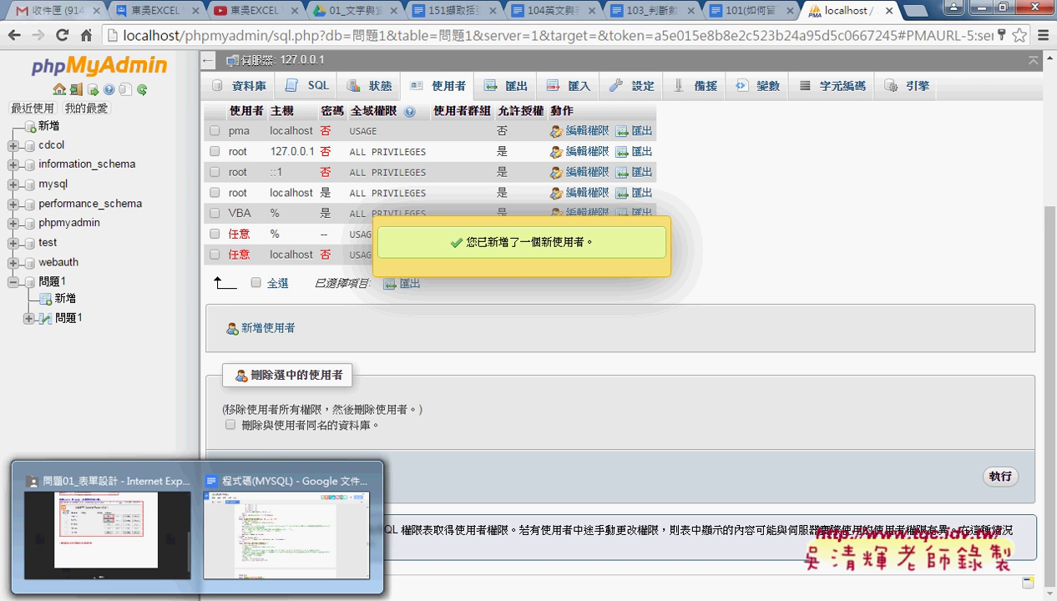
click(284, 532)
scroll(760, 322, down, 1)
click(654, 188)
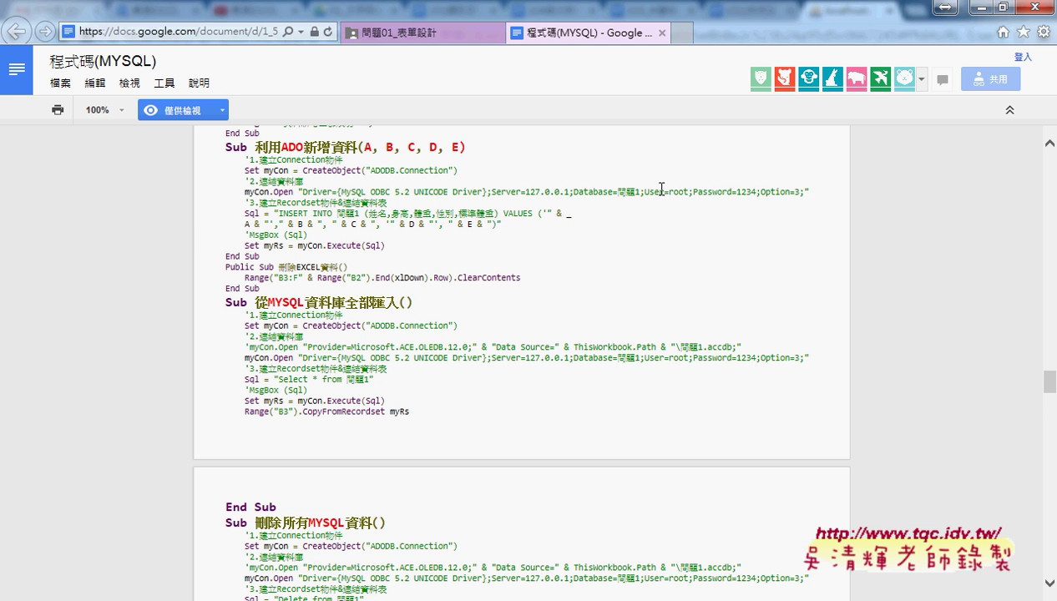
drag(669, 193, 689, 193)
click(376, 600)
In the VBA editor, widen the Project pane and right-click VBAProject for its options.
click(585, 547)
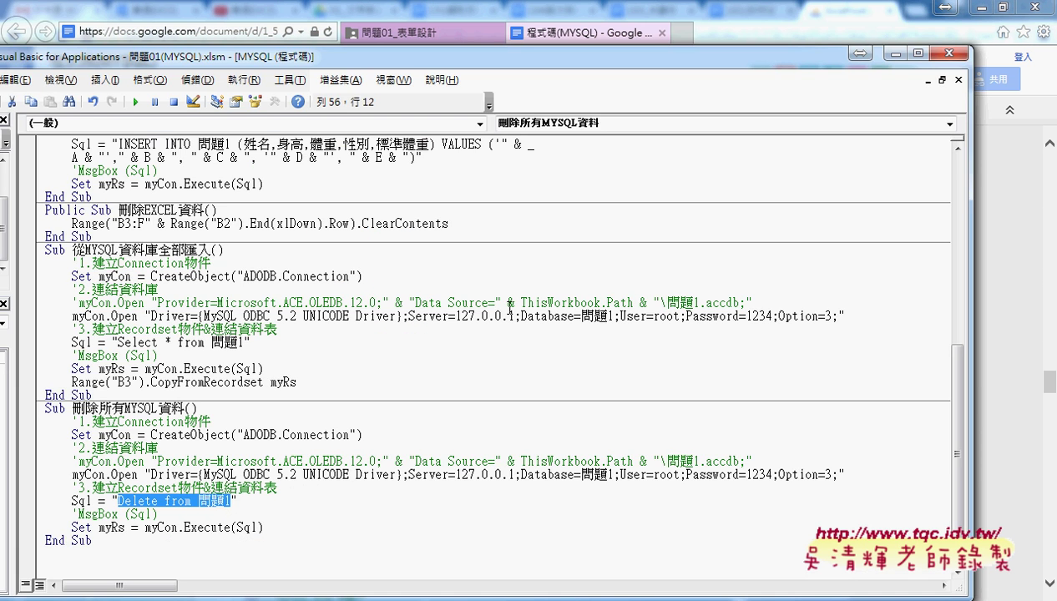
drag(570, 73, 745, 39)
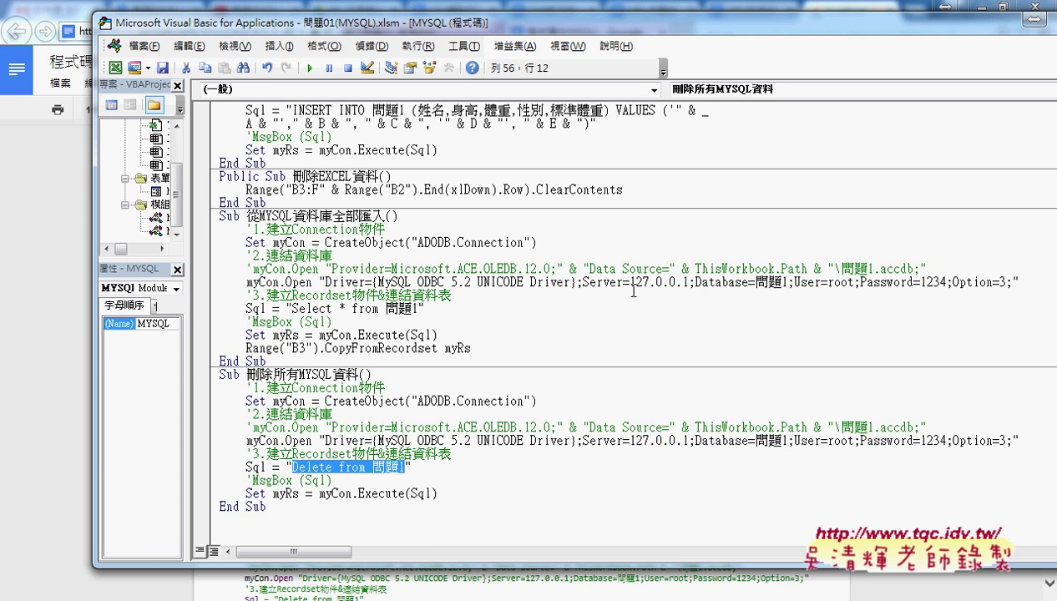
drag(188, 226, 301, 226)
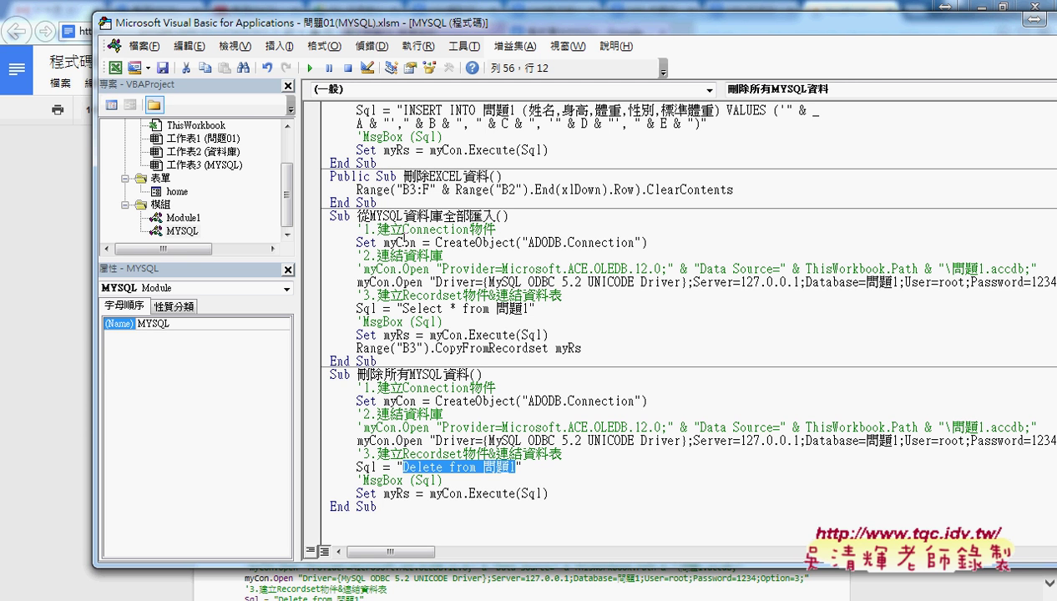
drag(287, 203, 290, 189)
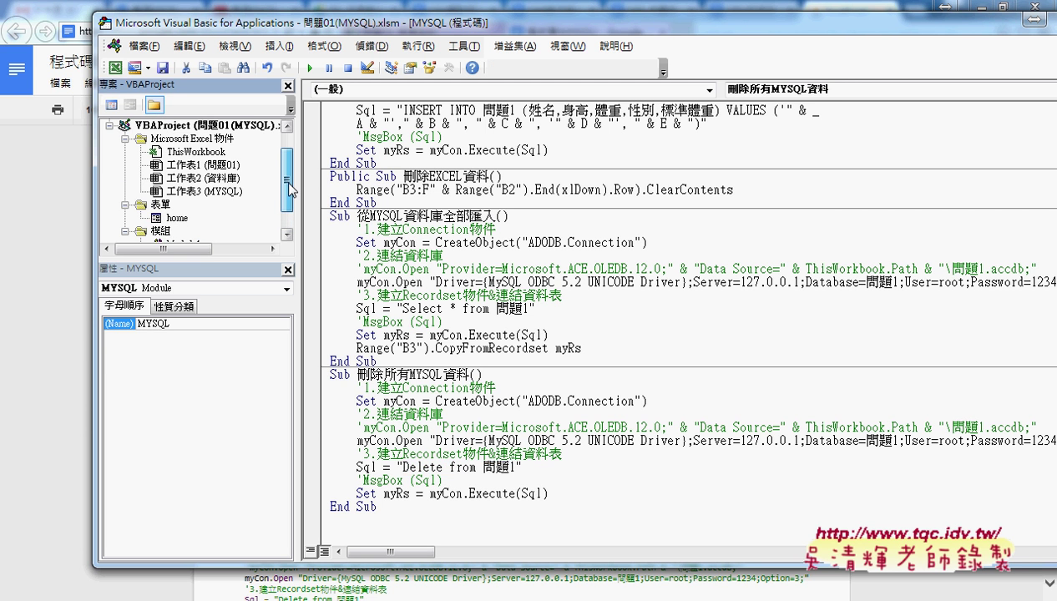
right_click(221, 126)
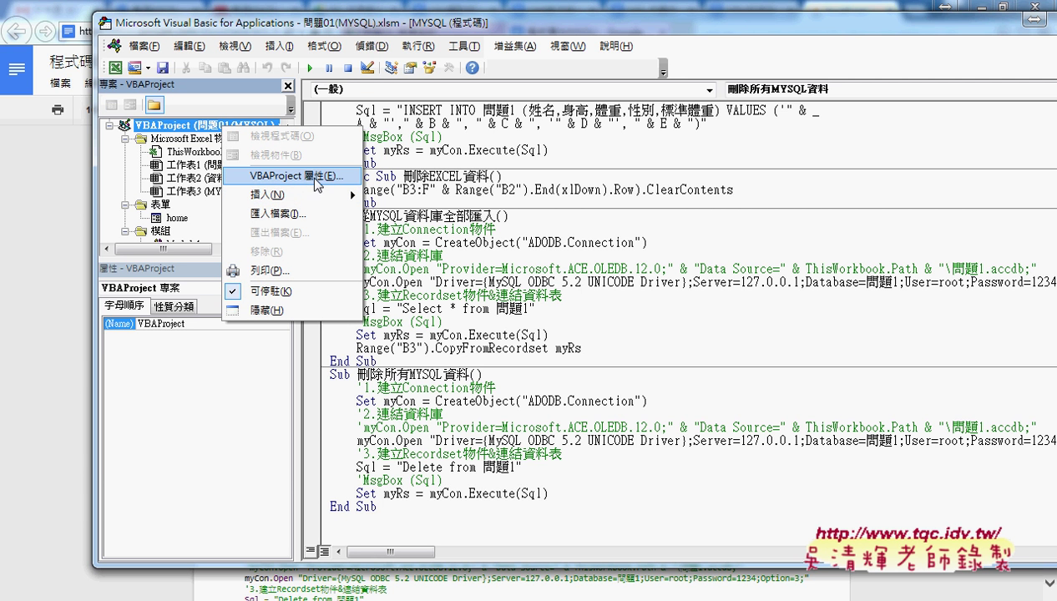
Open VBAProject Properties, tick Lock project for viewing under Protection, then cancel without saving.
click(315, 176)
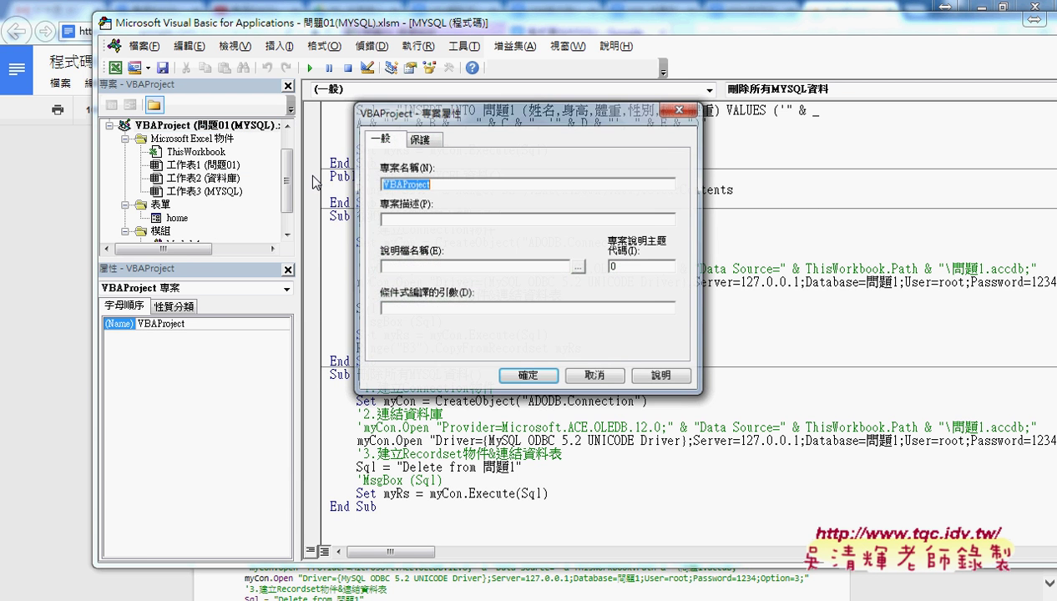
click(422, 142)
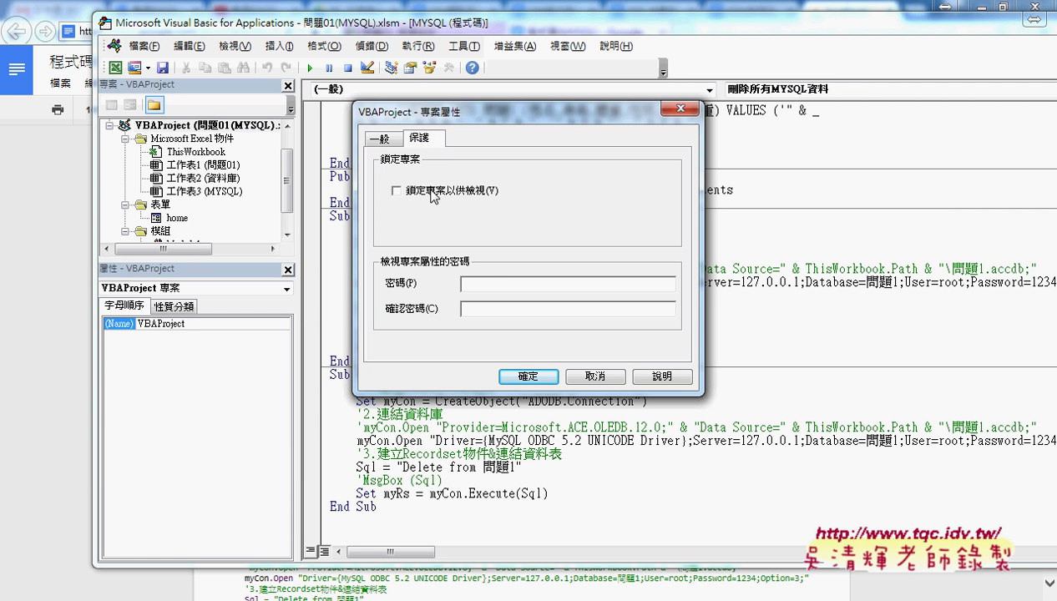
click(396, 191)
click(484, 282)
click(595, 376)
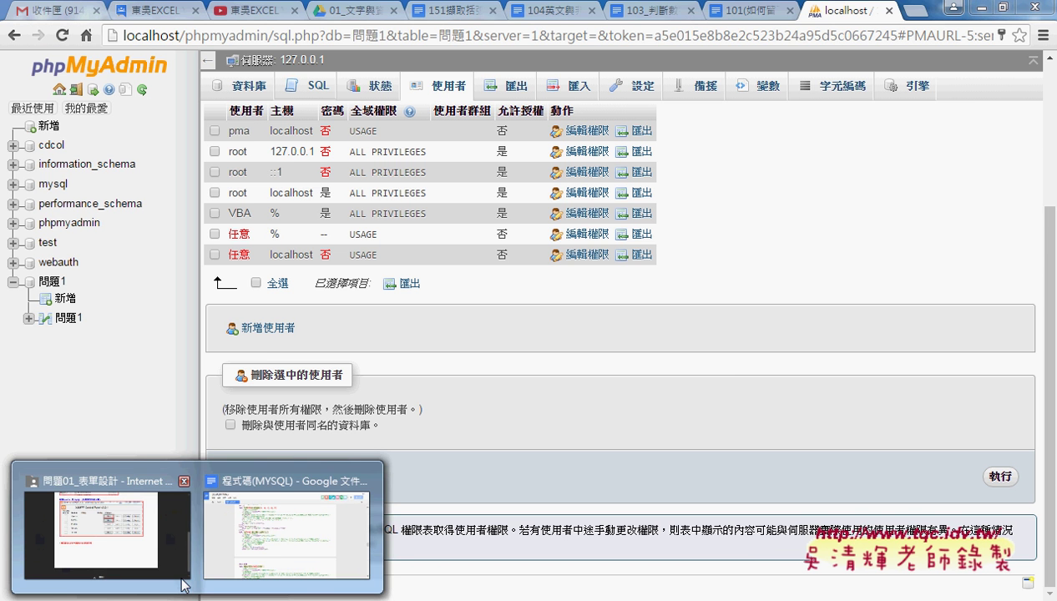
Back in the MySQL code document, highlight server 127.0.0.1 in the myCon.Open connection string.
click(284, 526)
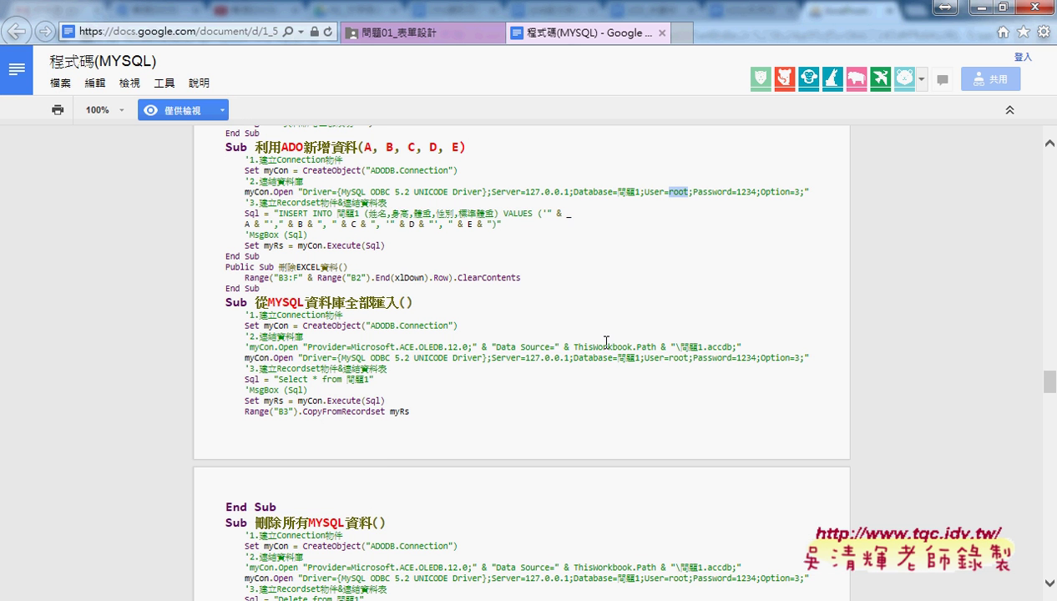
scroll(601, 342, up, 2)
drag(524, 264, 571, 264)
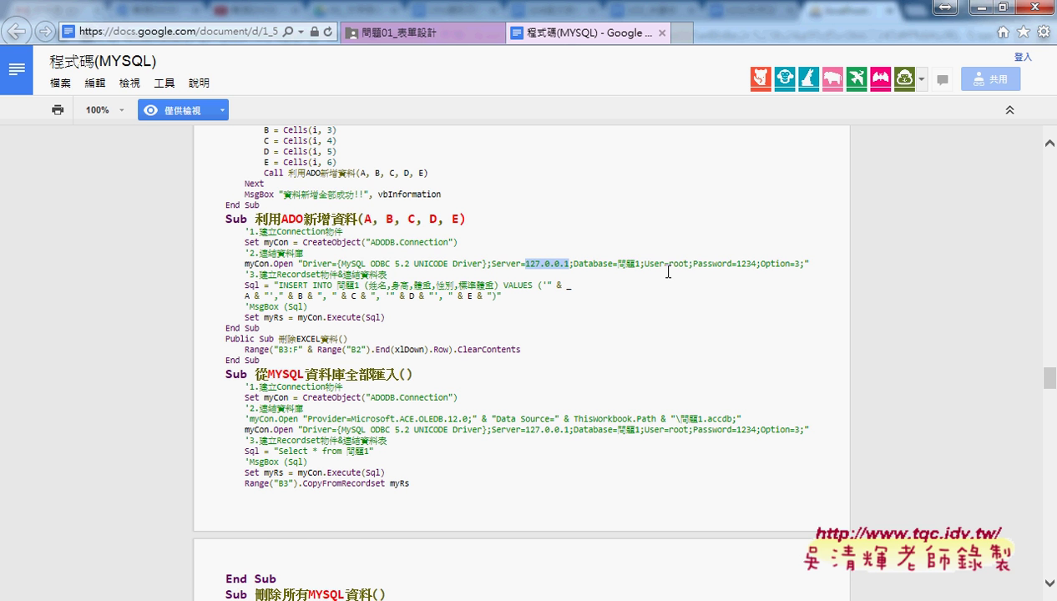
Locate and highlight the 如何遠端連線 remote-connection heading in the notes.
scroll(669, 271, down, 4)
scroll(668, 271, down, 2)
scroll(669, 271, down, 4)
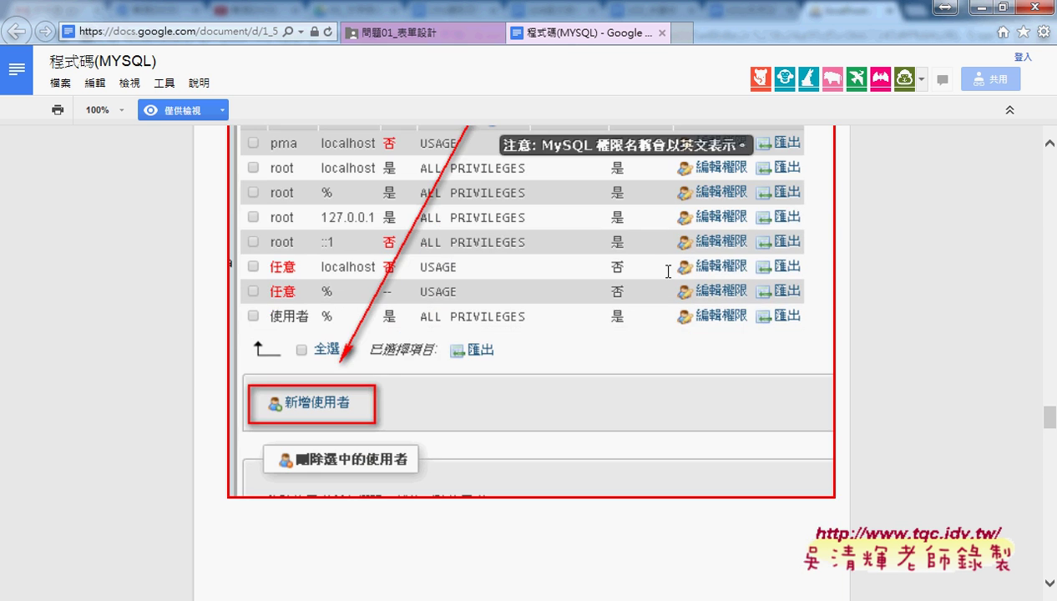
scroll(668, 271, up, 1)
scroll(668, 272, up, 1)
scroll(668, 271, up, 1)
scroll(669, 270, up, 1)
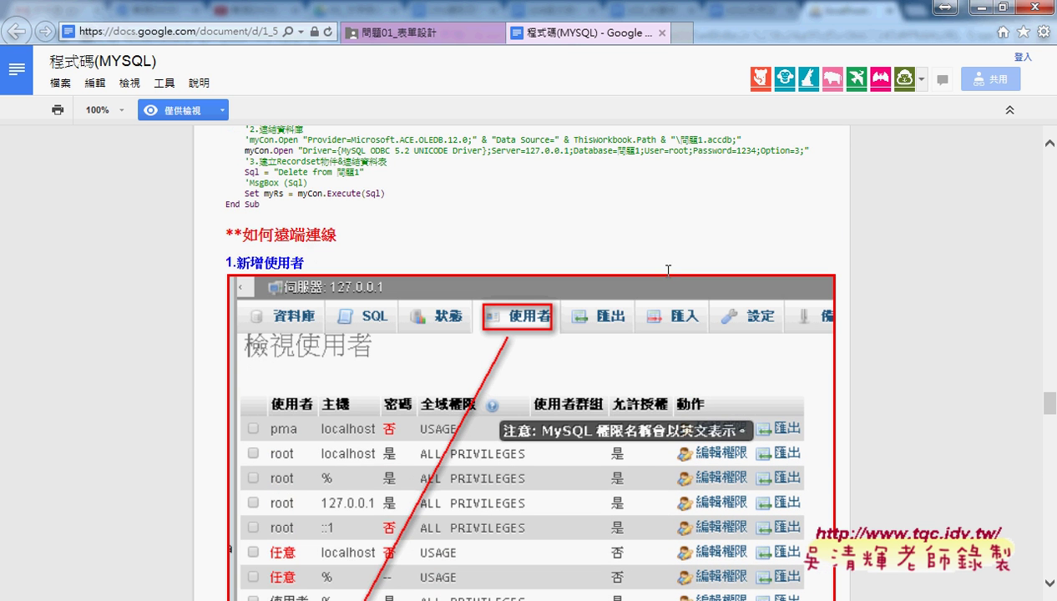
drag(244, 234, 338, 233)
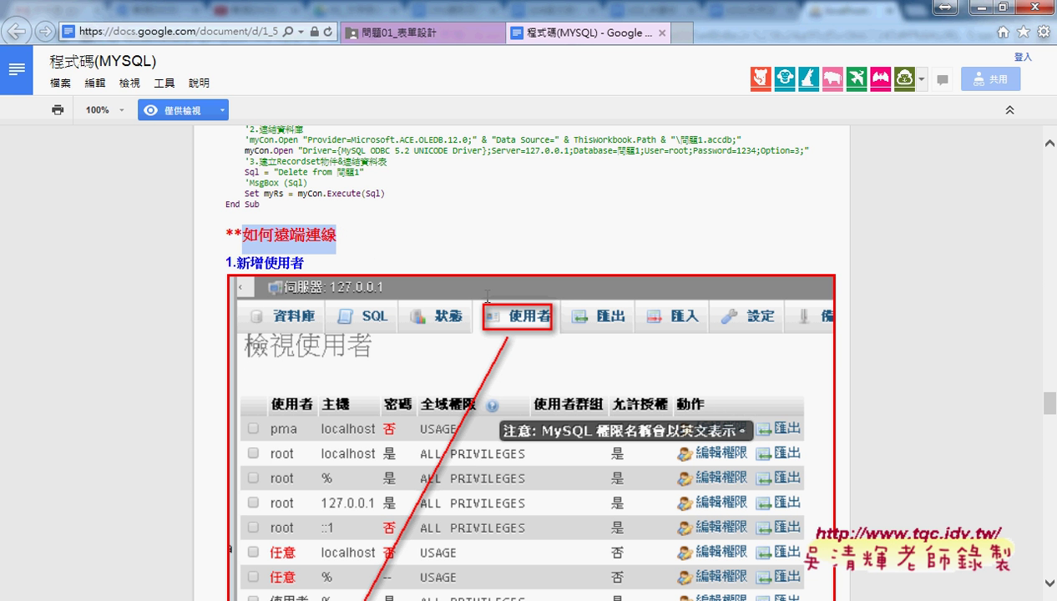
Scroll through the add-user, all-privileges and 192.168.1.137 connection-IP screenshots.
scroll(487, 296, down, 2)
scroll(488, 295, down, 3)
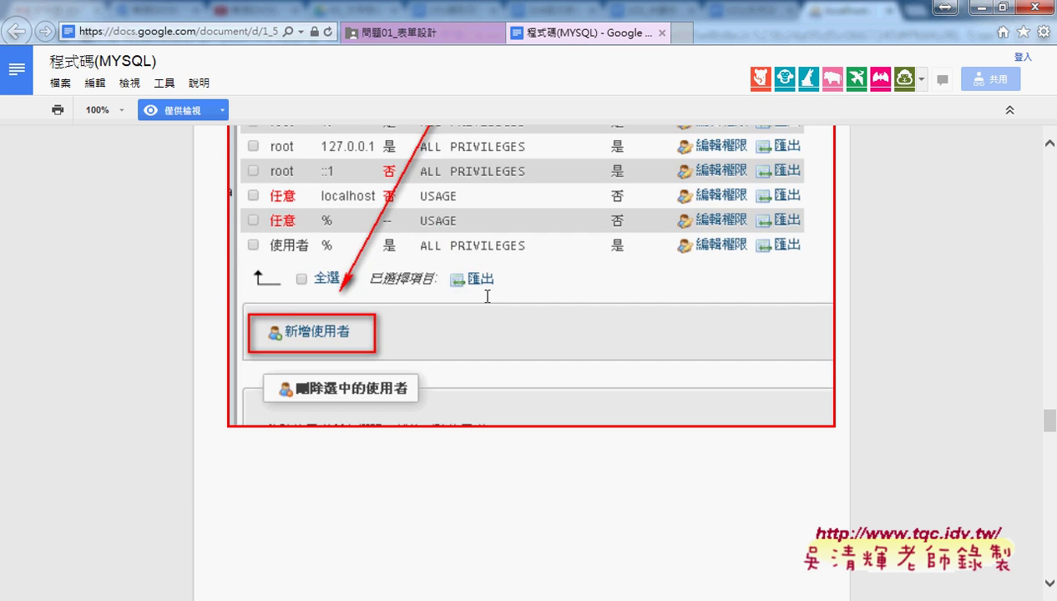
scroll(488, 296, down, 2)
scroll(487, 297, down, 3)
scroll(487, 297, down, 3)
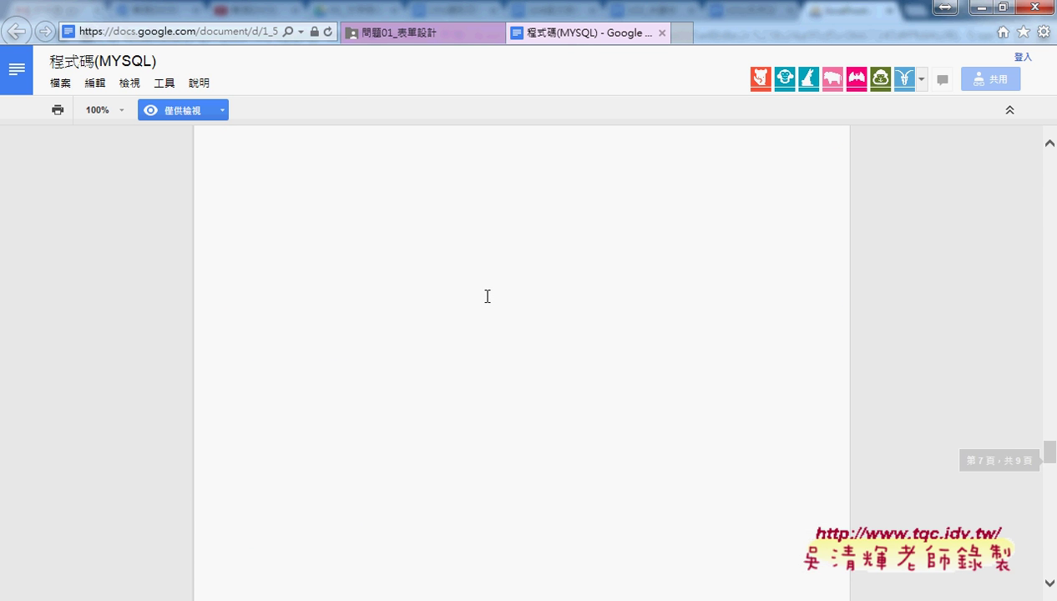
scroll(487, 296, down, 3)
scroll(487, 296, down, 4)
scroll(487, 297, down, 1)
scroll(488, 297, down, 3)
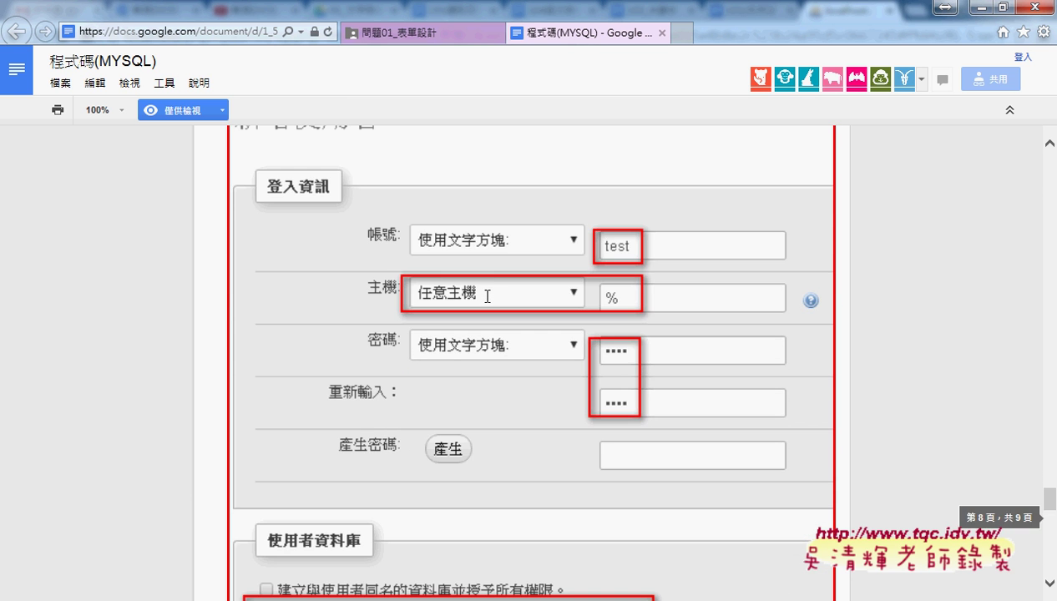
scroll(487, 296, down, 2)
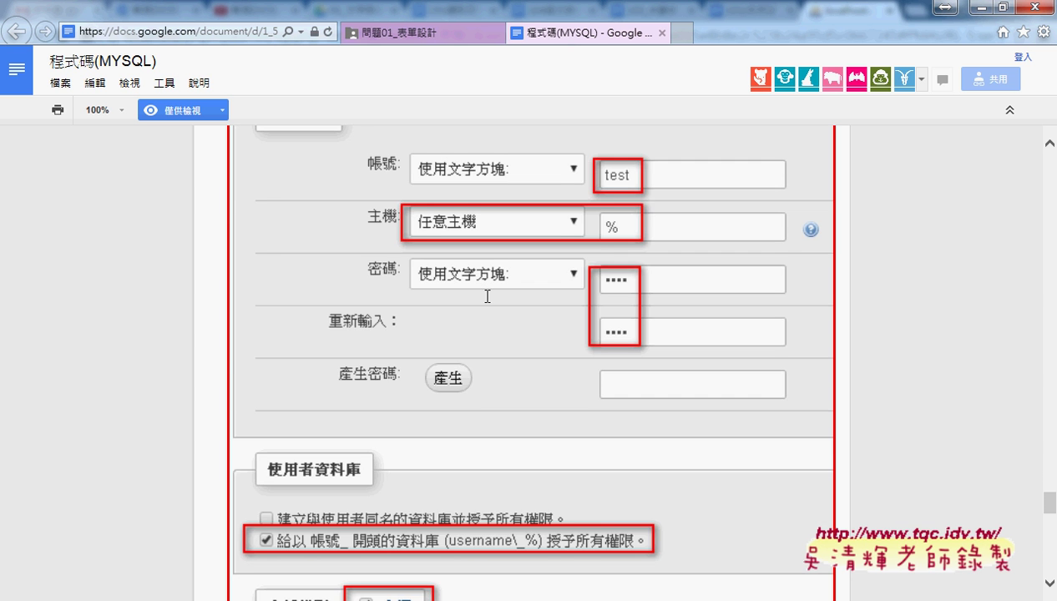
scroll(488, 297, down, 3)
scroll(488, 297, down, 2)
scroll(488, 297, down, 3)
scroll(488, 297, down, 3)
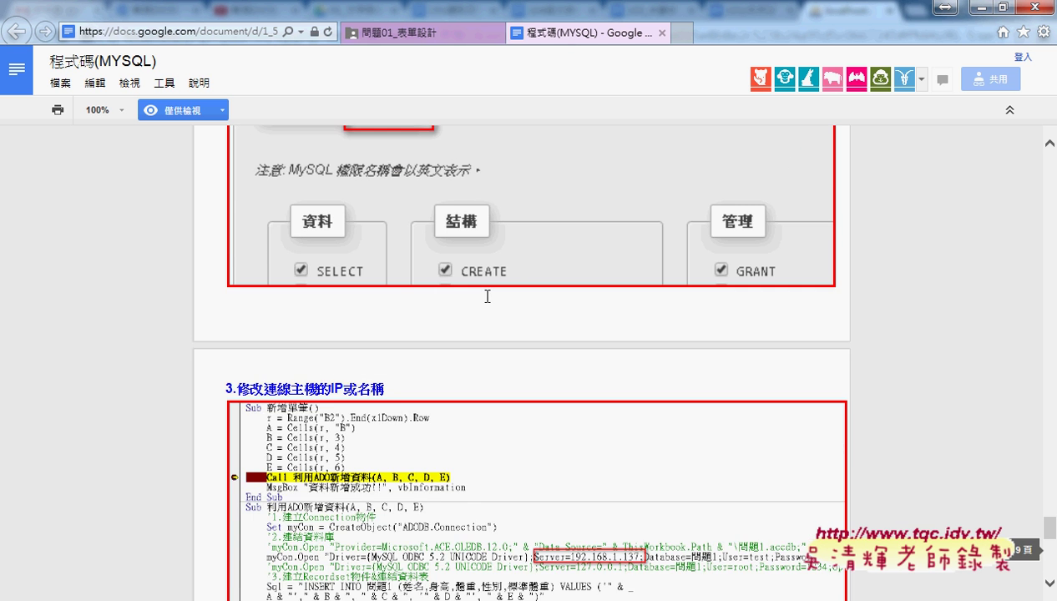
scroll(488, 296, down, 4)
scroll(488, 296, down, 2)
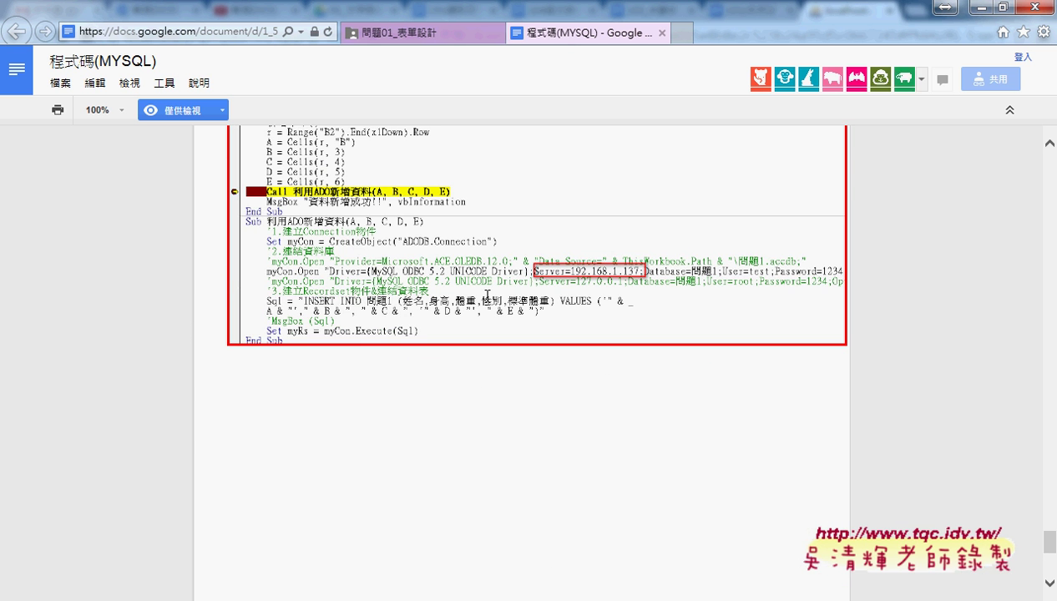
scroll(488, 296, down, 2)
scroll(487, 296, down, 5)
scroll(488, 296, up, 8)
scroll(488, 296, up, 5)
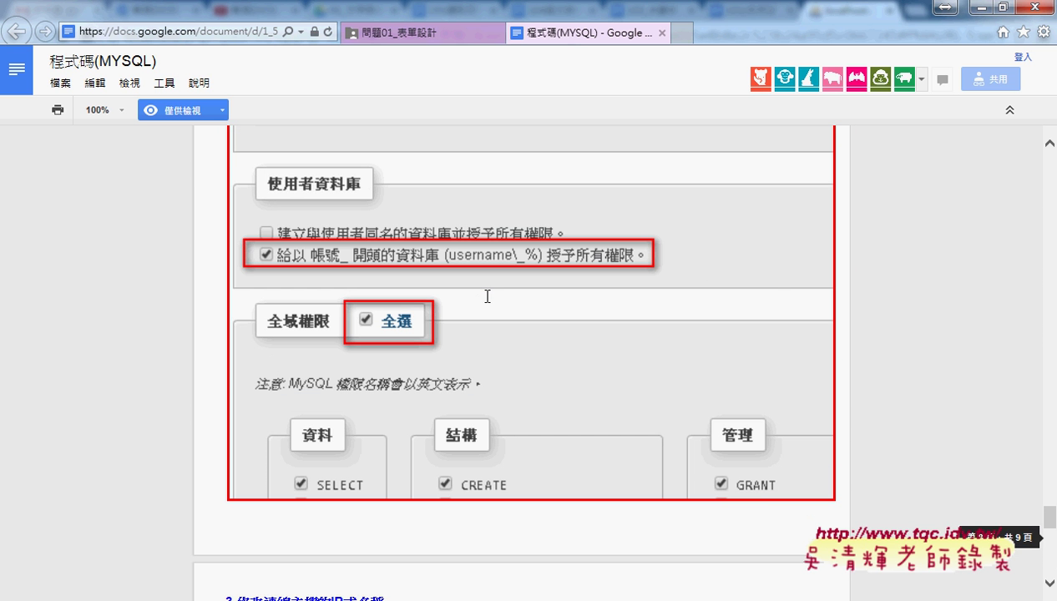